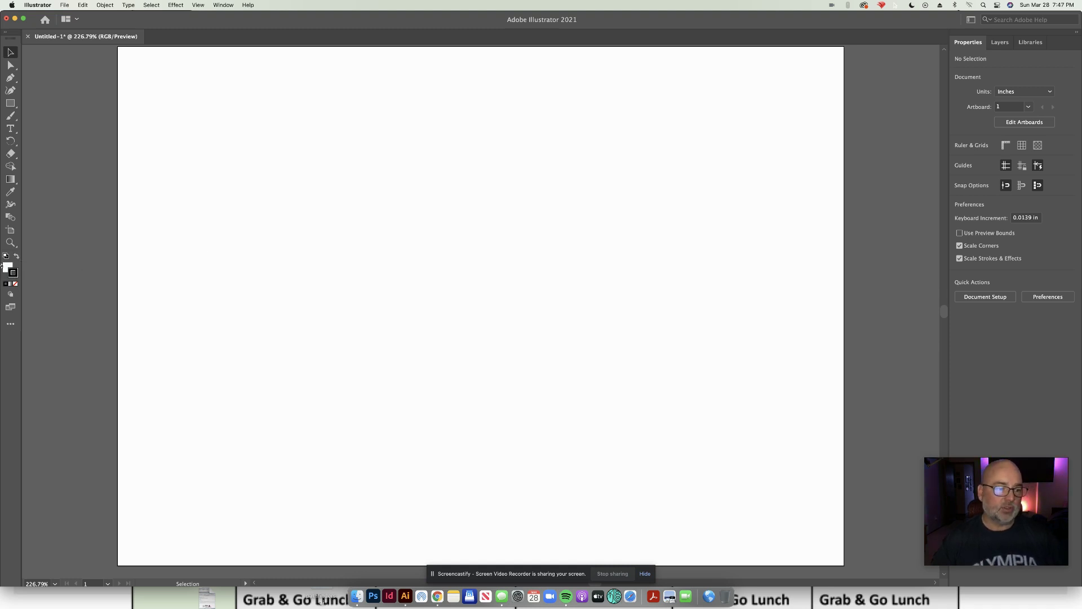
# Bring the Stroke swatch to the front so stroke colour is active.
pyautogui.click(15, 273)
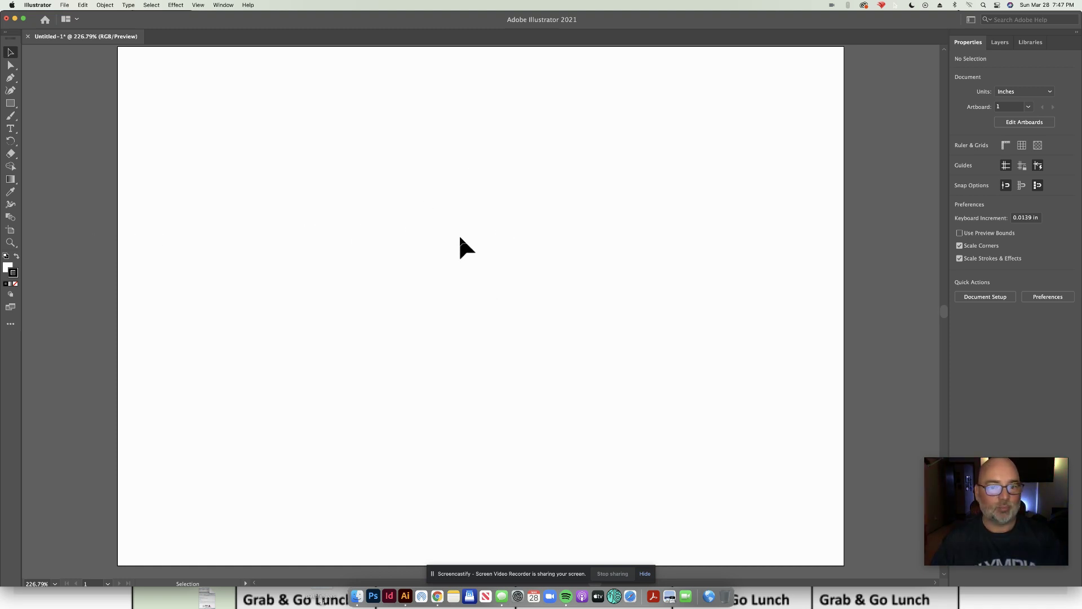
# Draw a short vertical line with the Pen tool near the artboard's upper middle.
pyautogui.press('p')
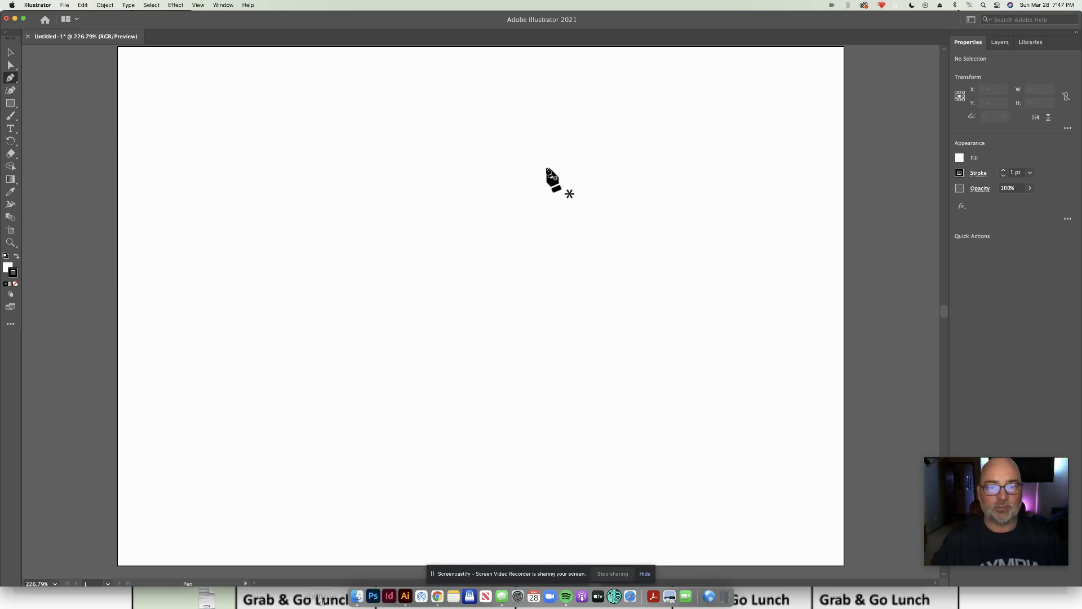
pyautogui.click(482, 154)
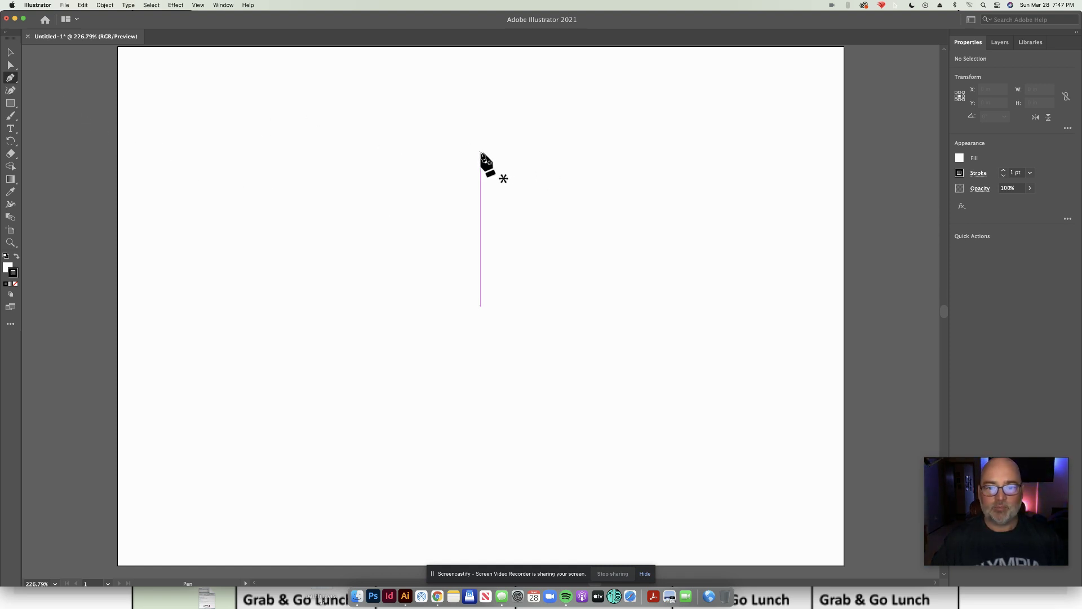
pyautogui.click(482, 154)
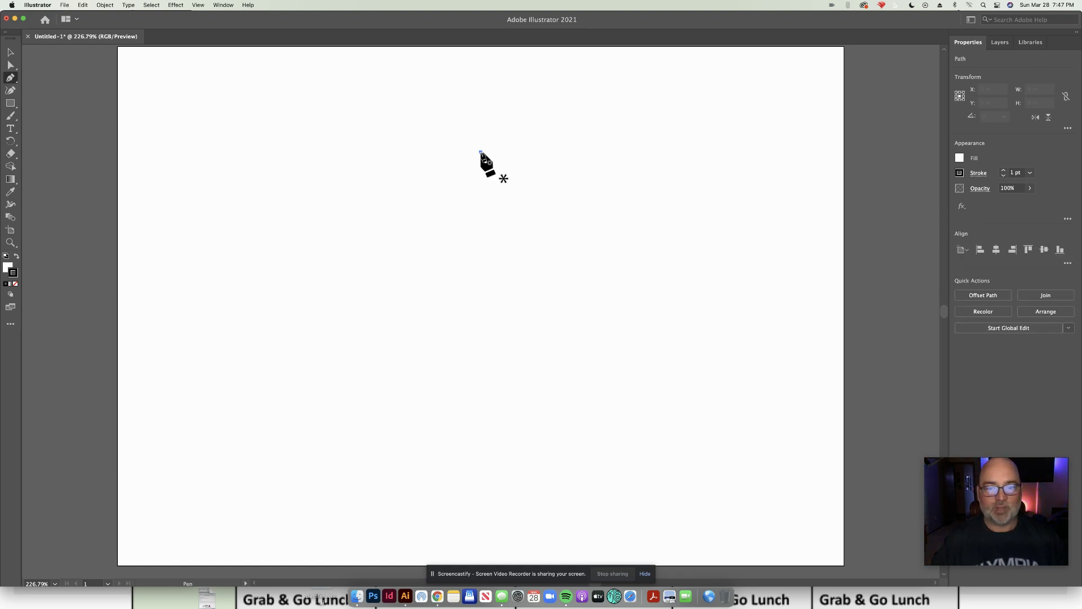
pyautogui.click(482, 269)
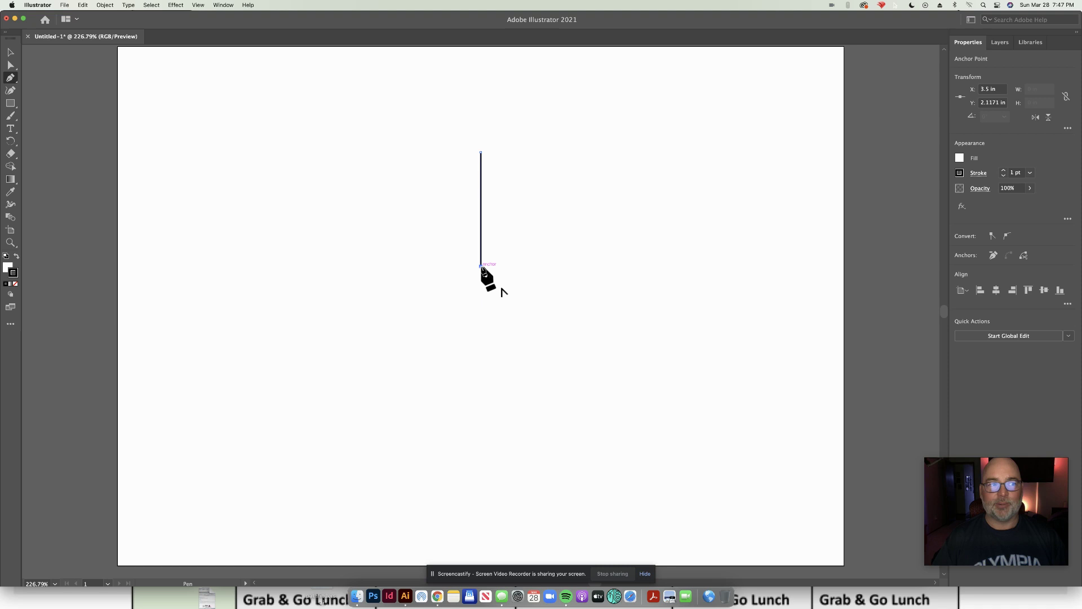
pyautogui.press('v')
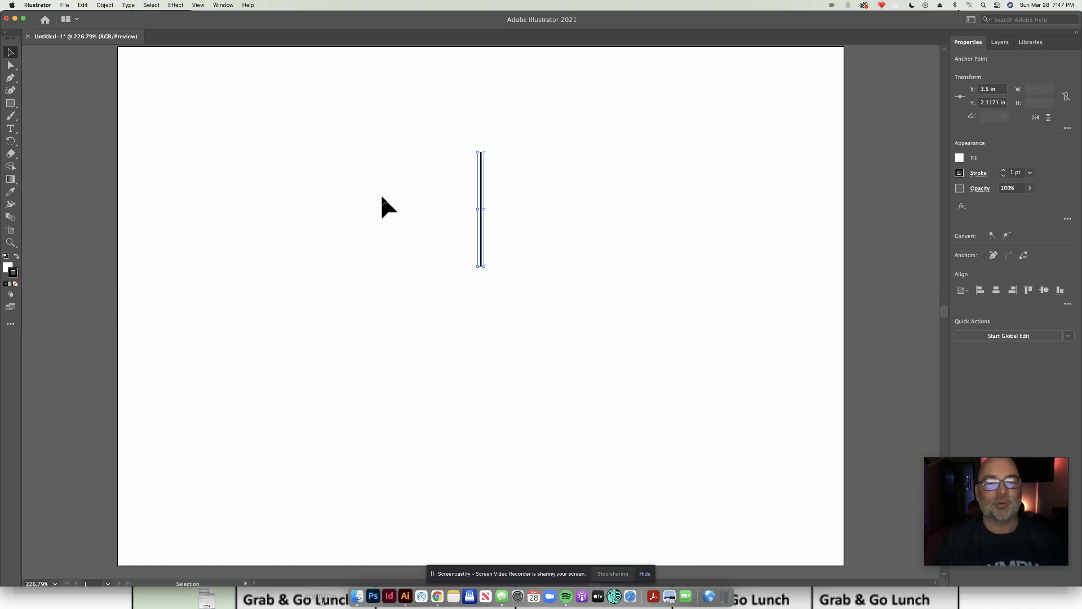
pyautogui.scroll(-1, 380, 194)
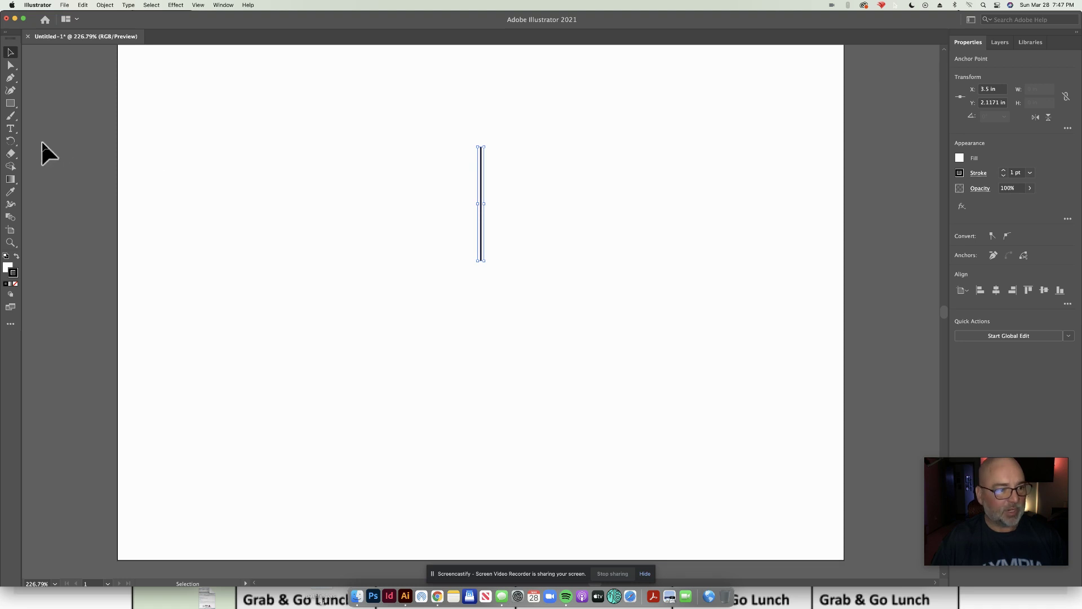
# Switch to the Rotate tool.
pyautogui.click(11, 142)
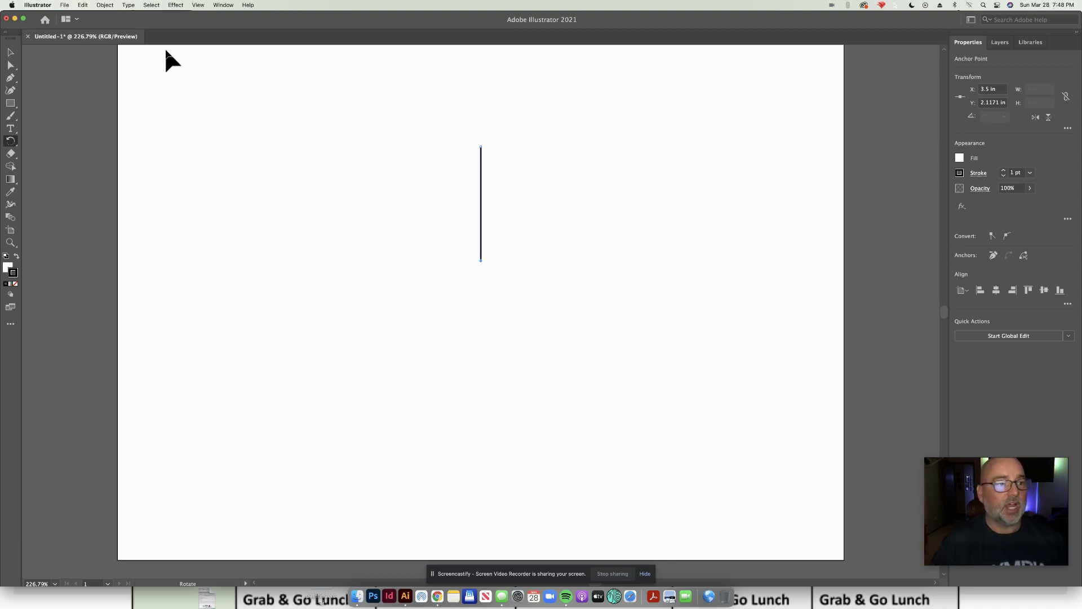
# Rotate a copy of the line by 360/12 = 30° via Object > Transform > Rotate.
pyautogui.click(106, 5)
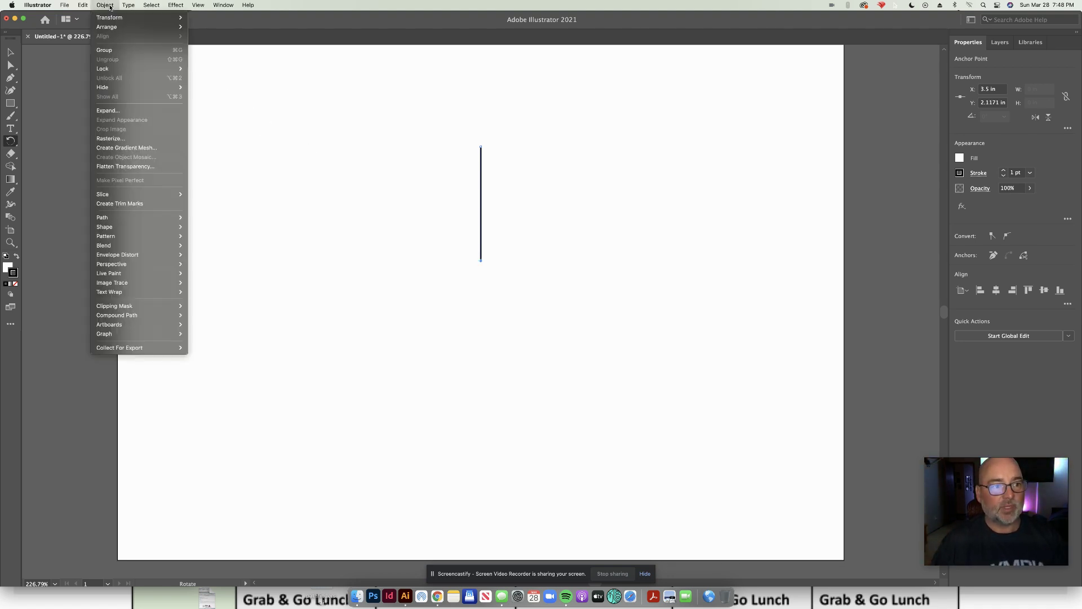
pyautogui.moveTo(110, 17)
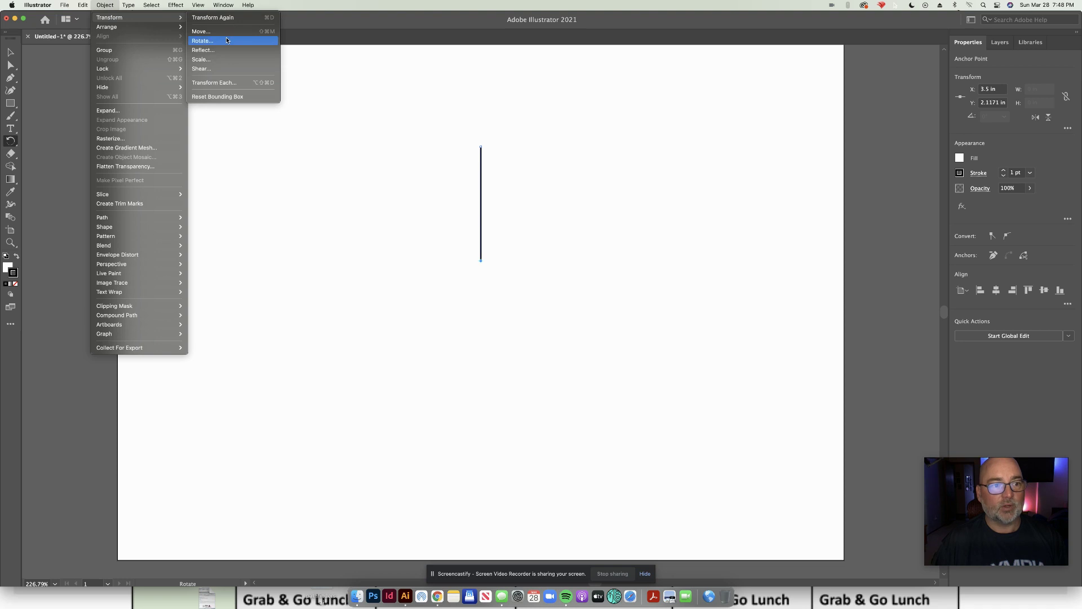
pyautogui.click(226, 40)
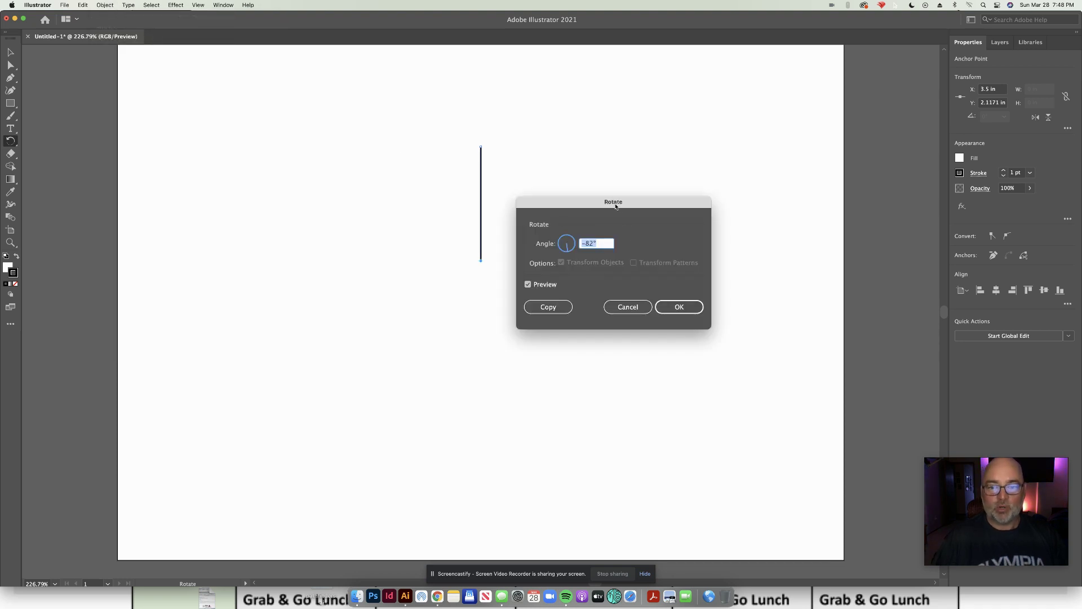
pyautogui.moveTo(616, 207); pyautogui.dragTo(658, 177)
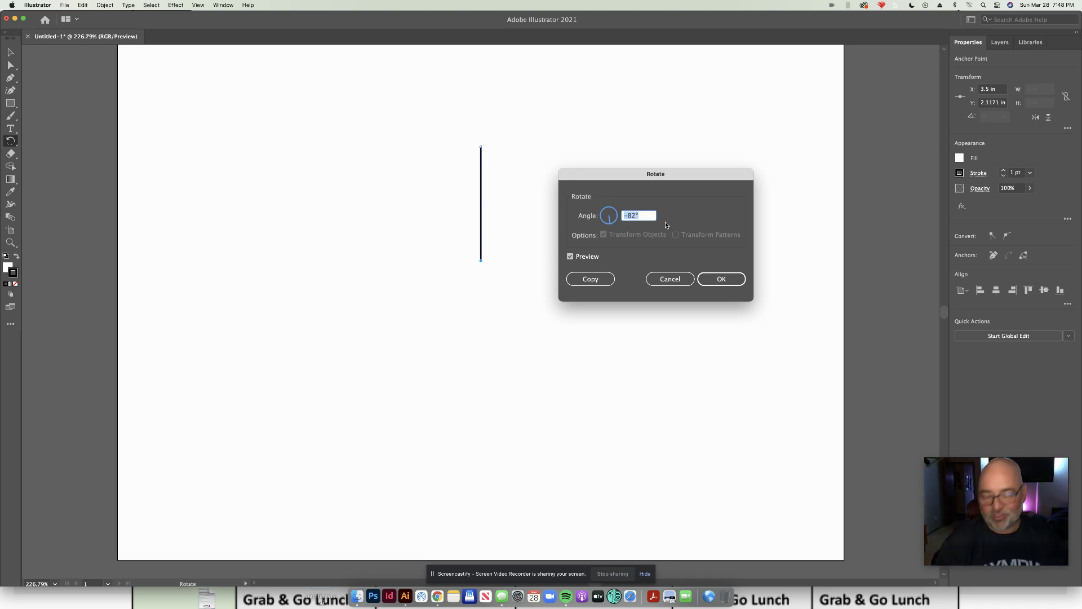
pyautogui.write('360/12')
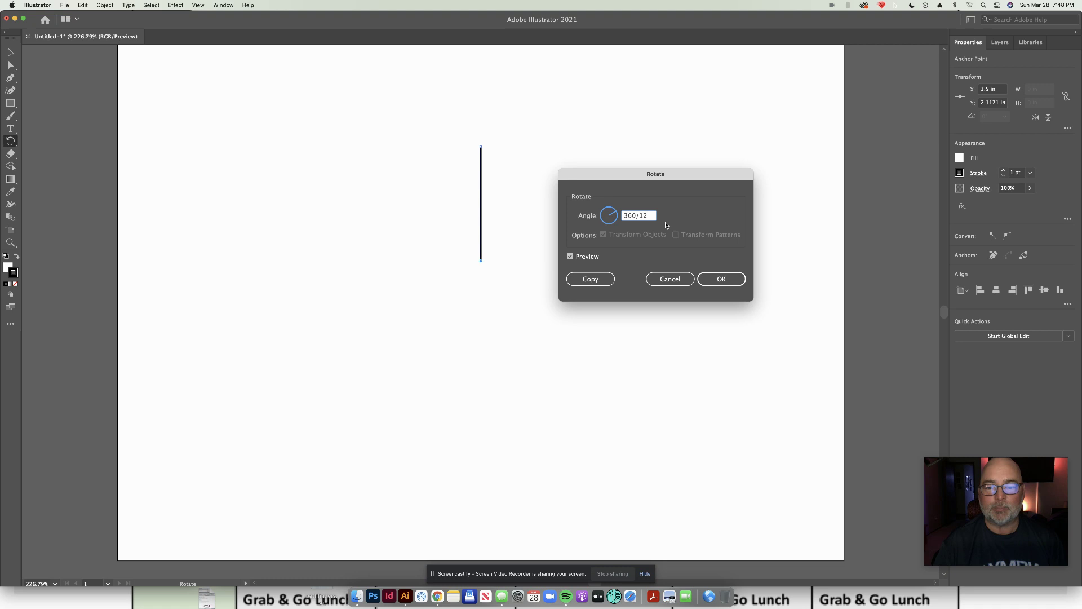
pyautogui.press('Tab')
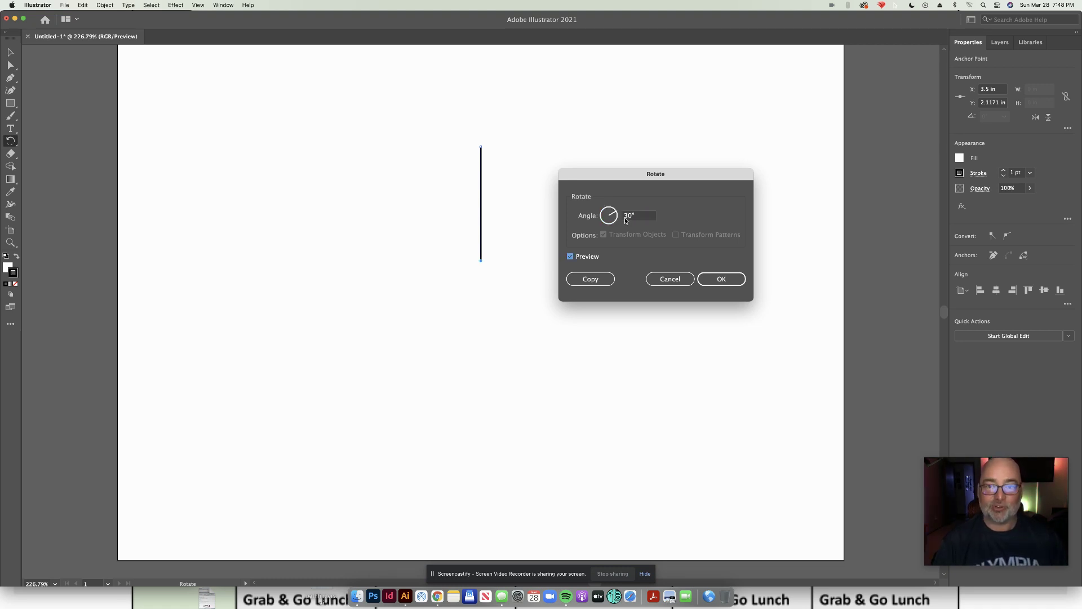
pyautogui.click(591, 280)
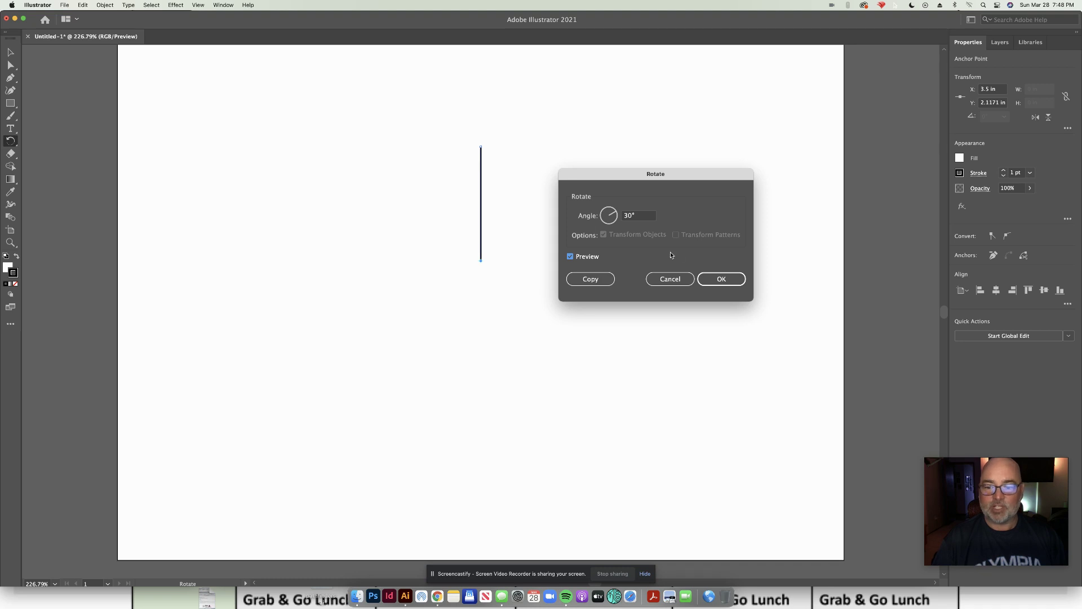
pyautogui.click(594, 280)
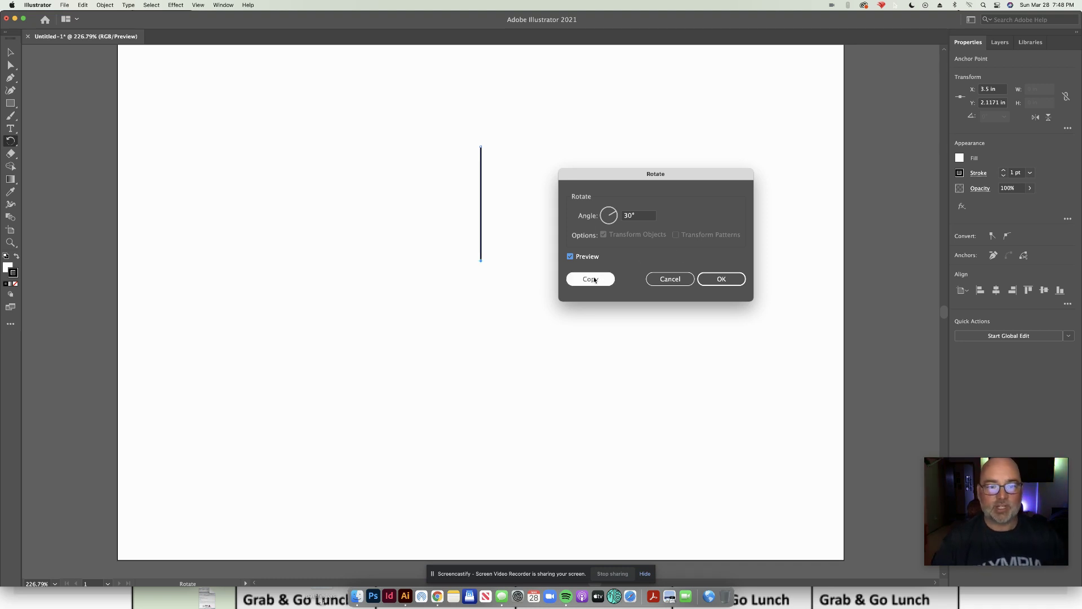
pyautogui.click(595, 280)
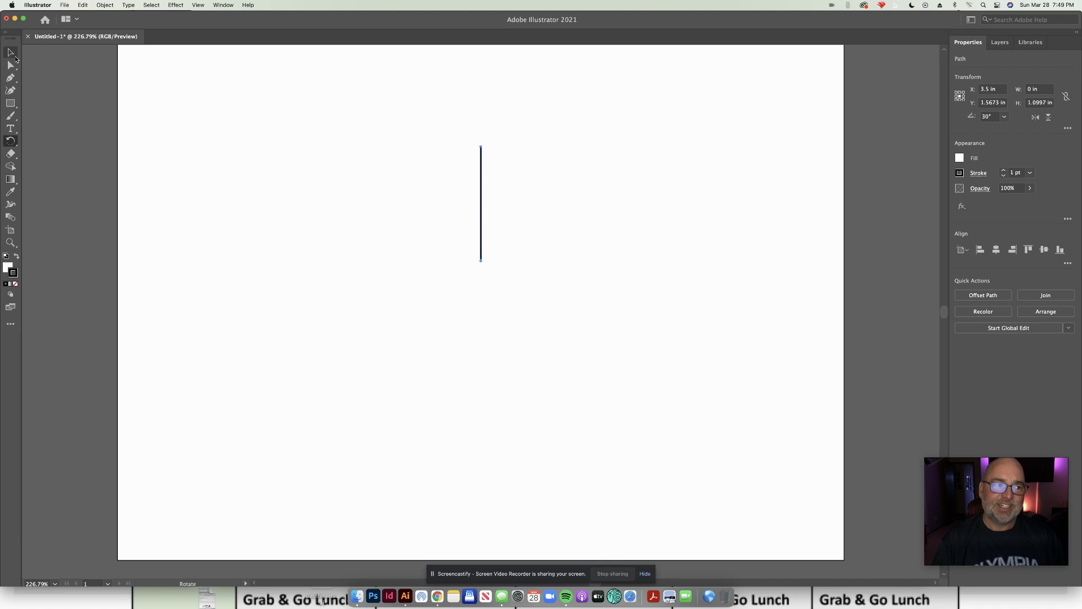
# Select the line and repeat the 30° rotated copy with Transform Again several times.
pyautogui.click(11, 53)
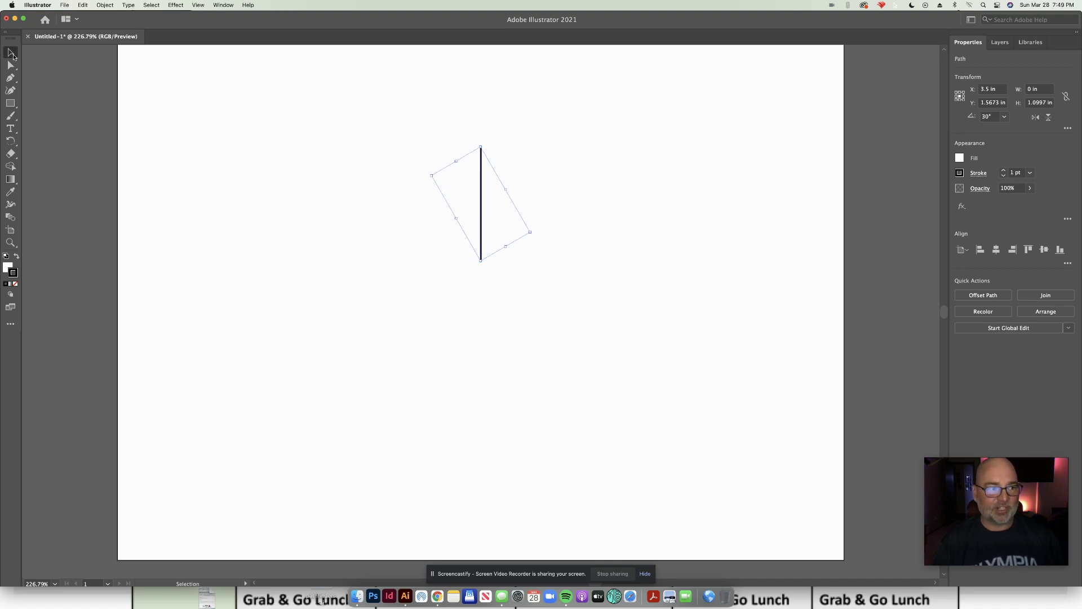
pyautogui.click(476, 202)
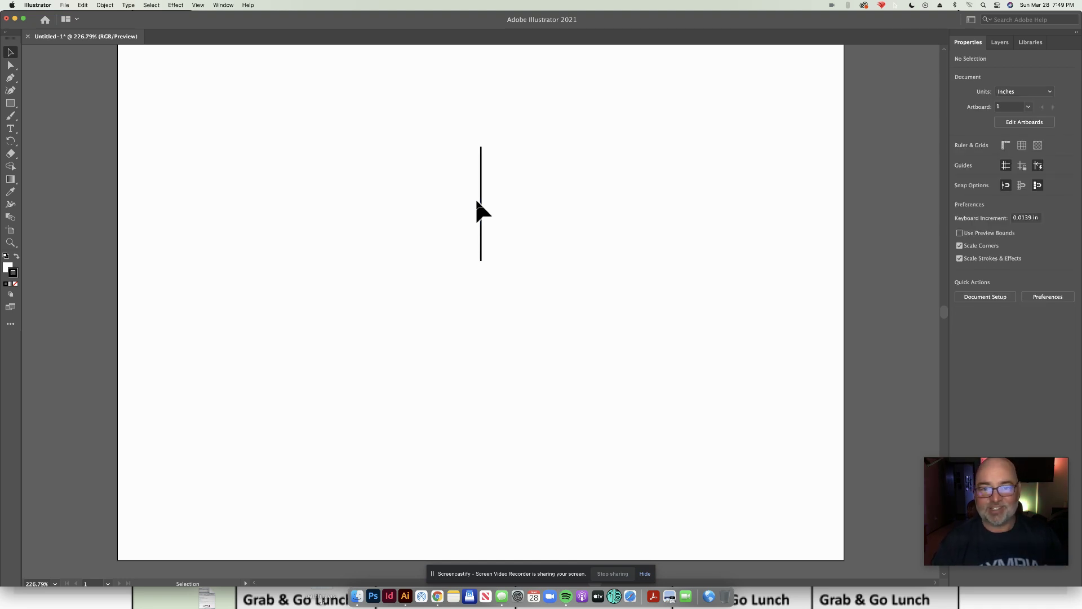
pyautogui.click(105, 5)
pyautogui.press('Escape')
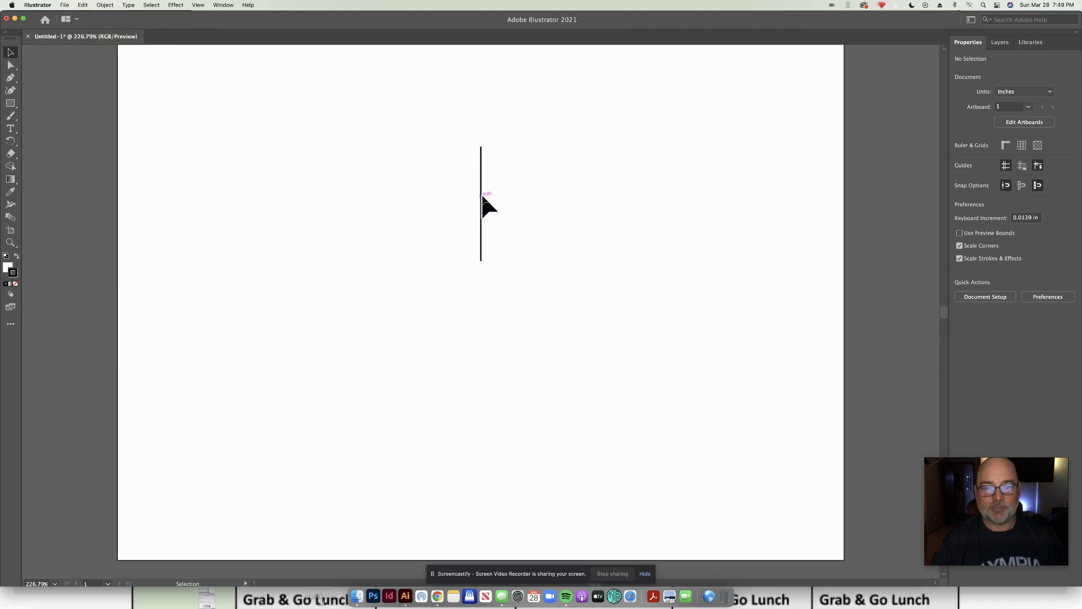
pyautogui.click(484, 201)
pyautogui.click(105, 6)
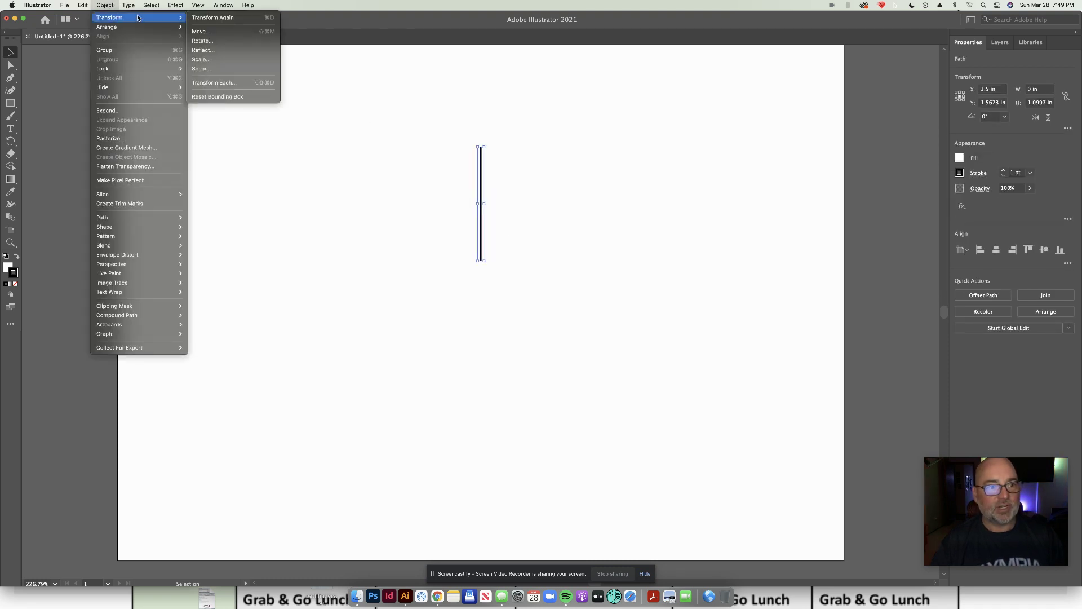
pyautogui.click(218, 18)
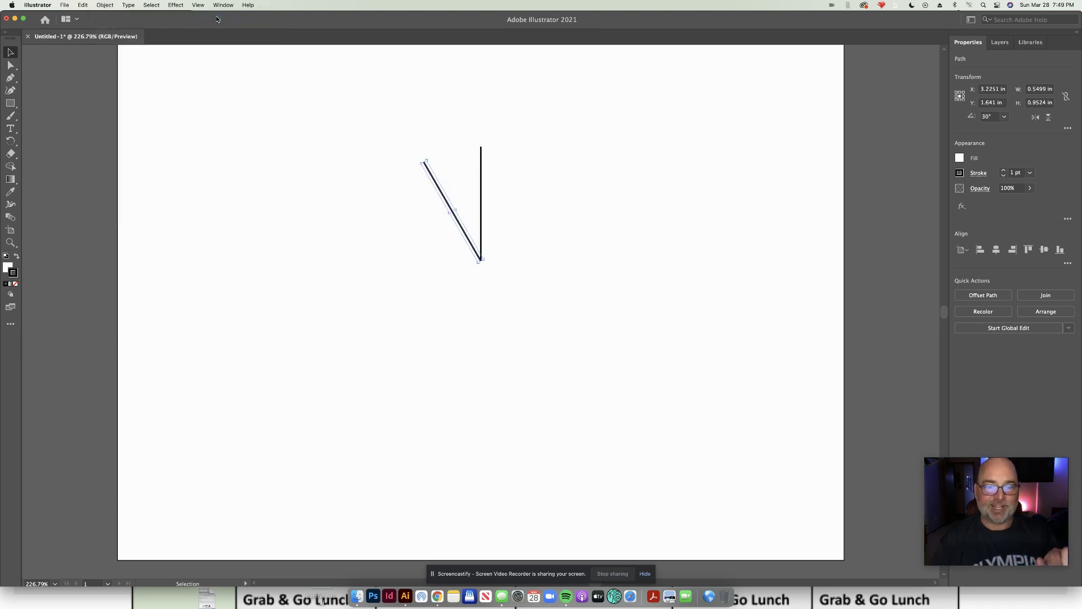
pyautogui.click(104, 5)
pyautogui.moveTo(135, 18)
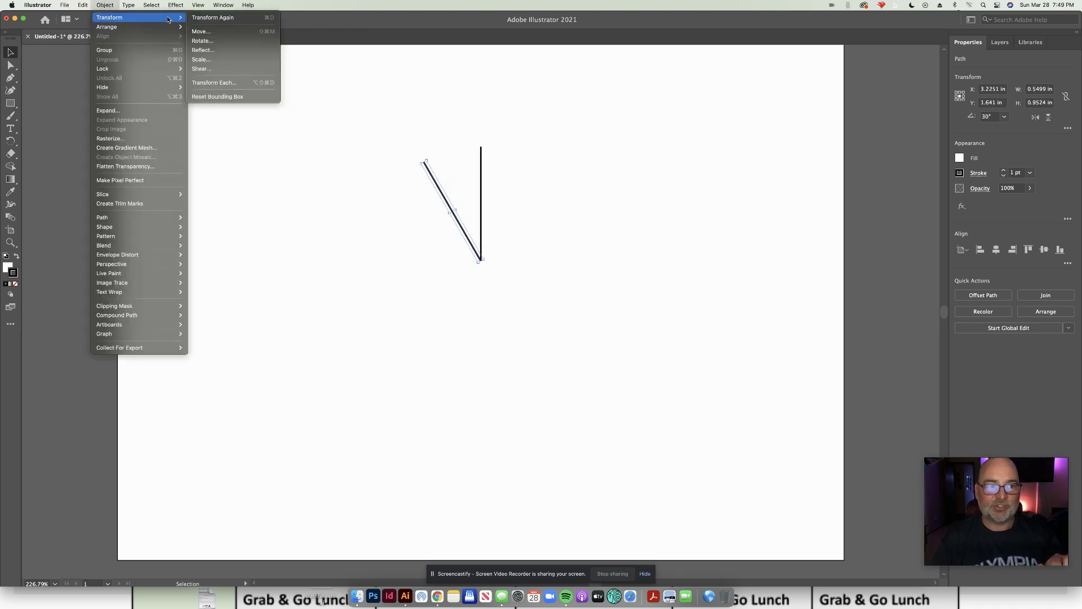
pyautogui.click(213, 18)
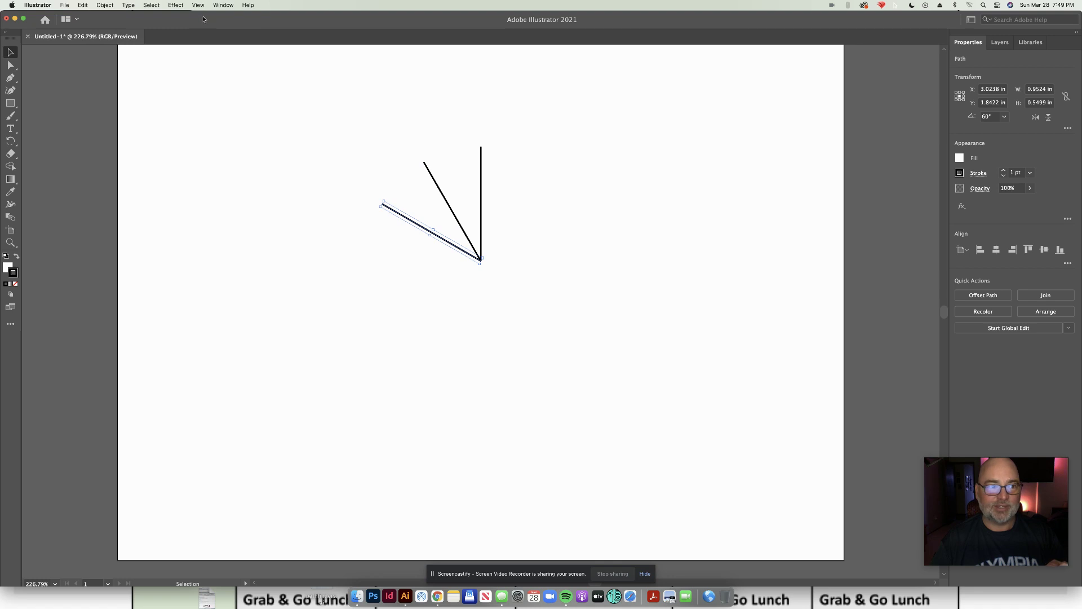
pyautogui.click(104, 6)
pyautogui.moveTo(109, 17)
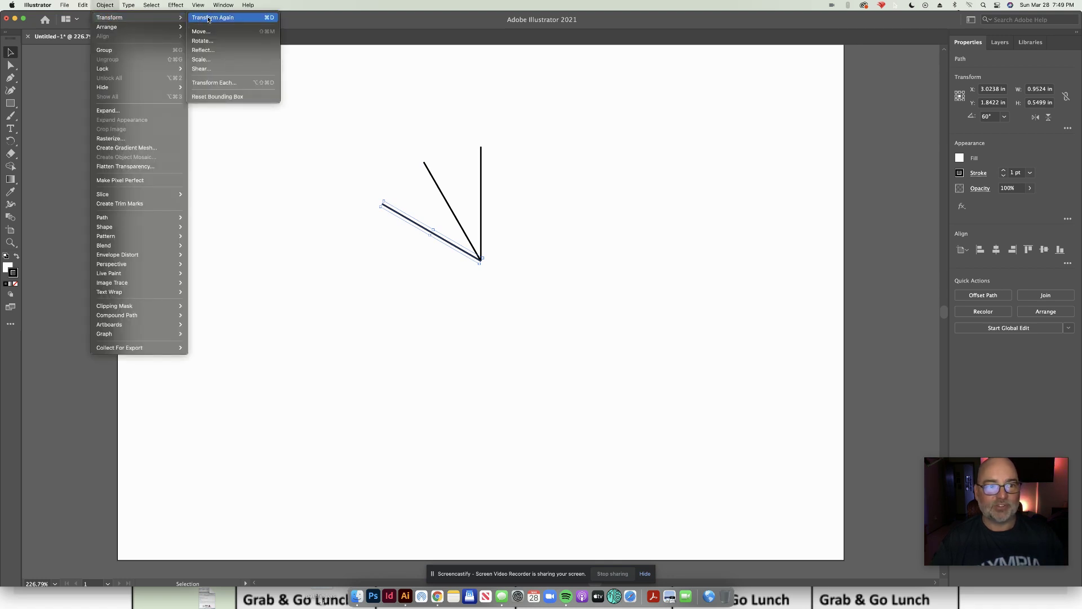
pyautogui.click(268, 18)
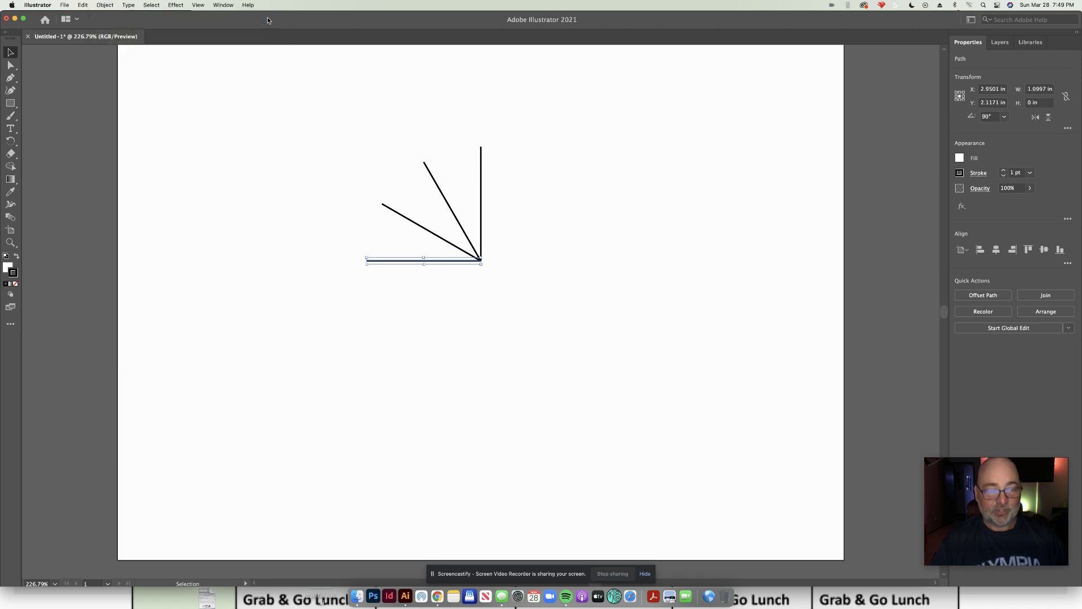
# Keep repeating with Cmd+D until twelve lines complete the starburst.
pyautogui.press('super+d')
pyautogui.press('super+d')
pyautogui.press('super+d')
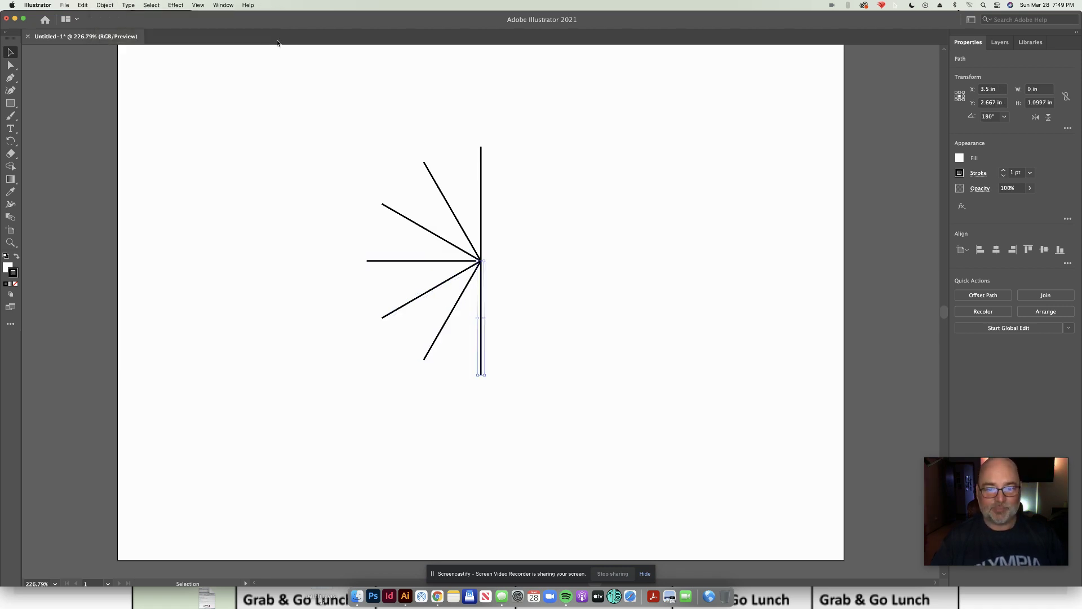
pyautogui.press('super+d')
pyautogui.press('a')
pyautogui.press('super+d')
pyautogui.press('super+d')
pyautogui.press('super+d')
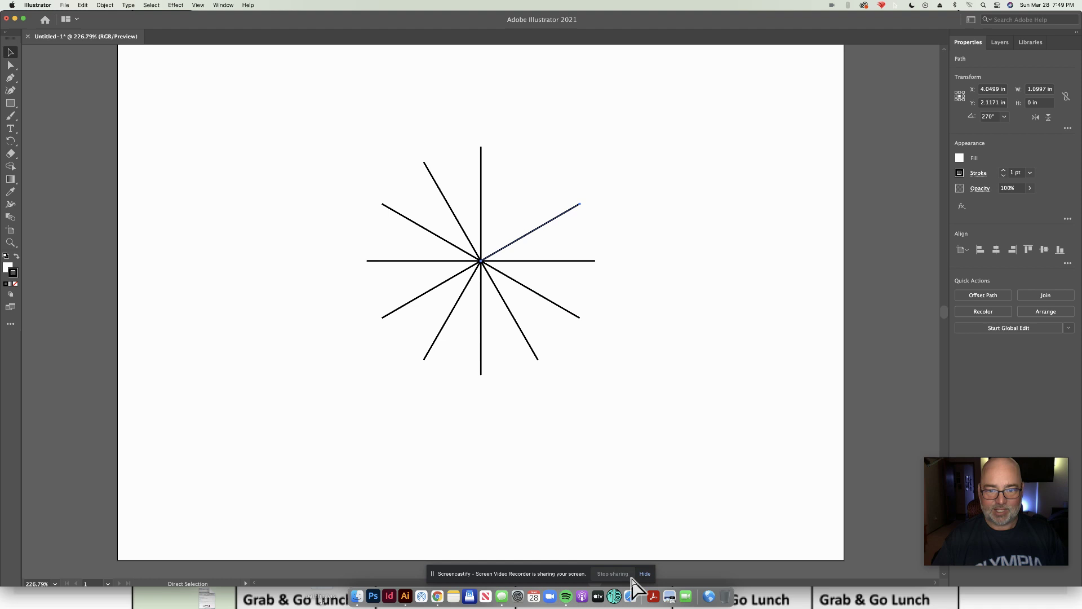
pyautogui.press('super+d')
pyautogui.press('v')
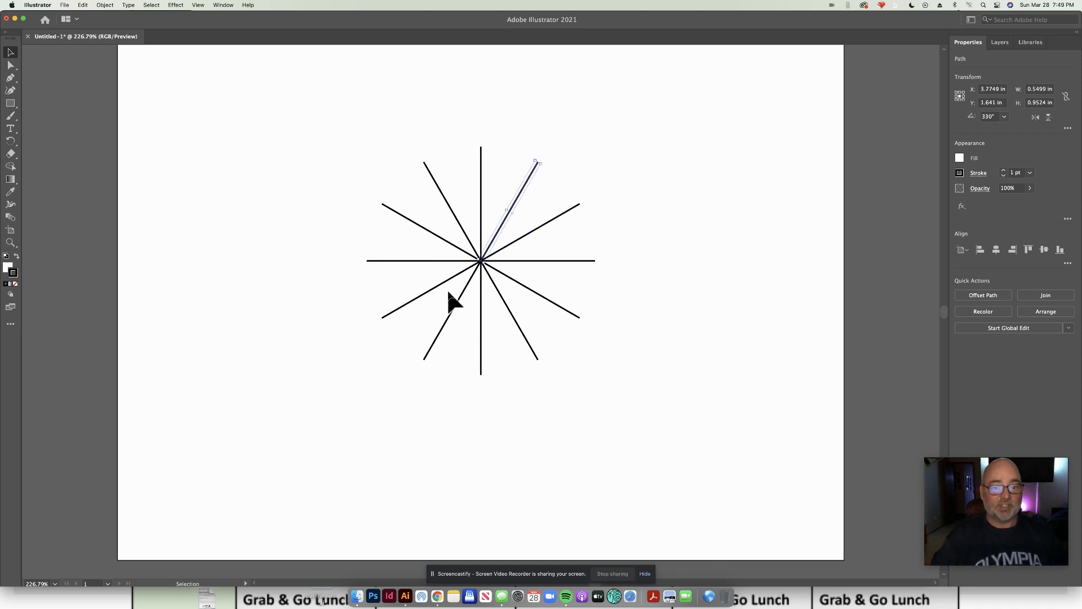
# Marquee-select all twelve starburst lines and bring up the stroke colour swatches.
pyautogui.click(356, 141)
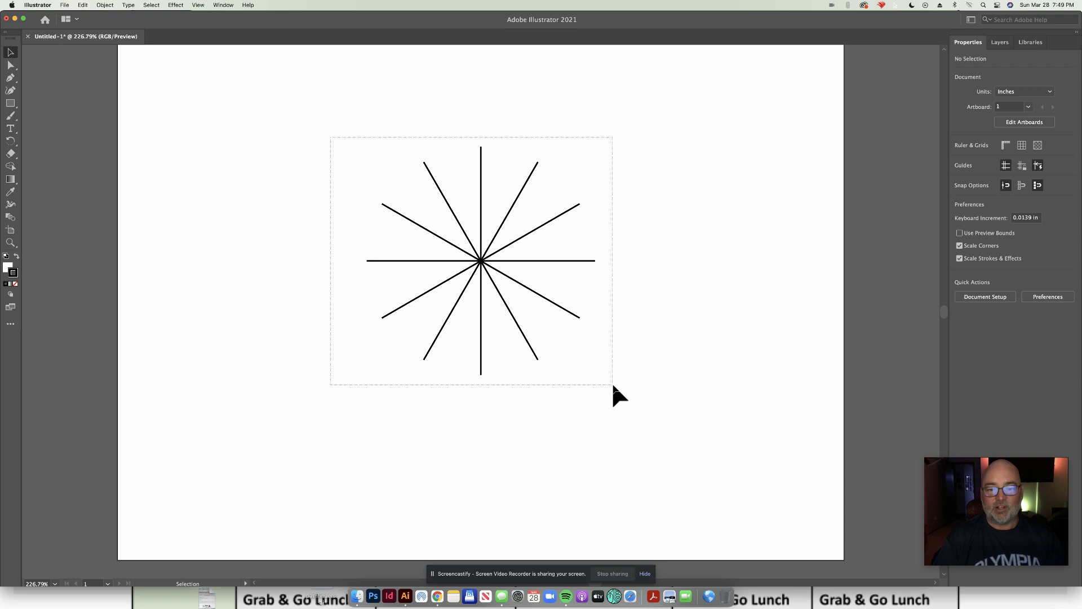
pyautogui.moveTo(331, 137); pyautogui.dragTo(630, 392)
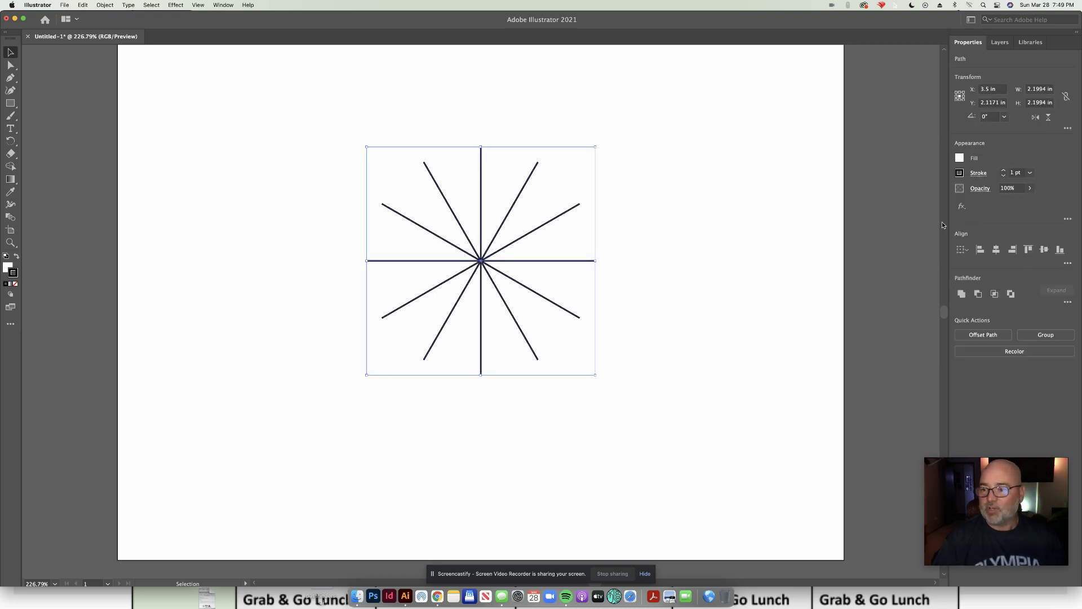
pyautogui.click(960, 172)
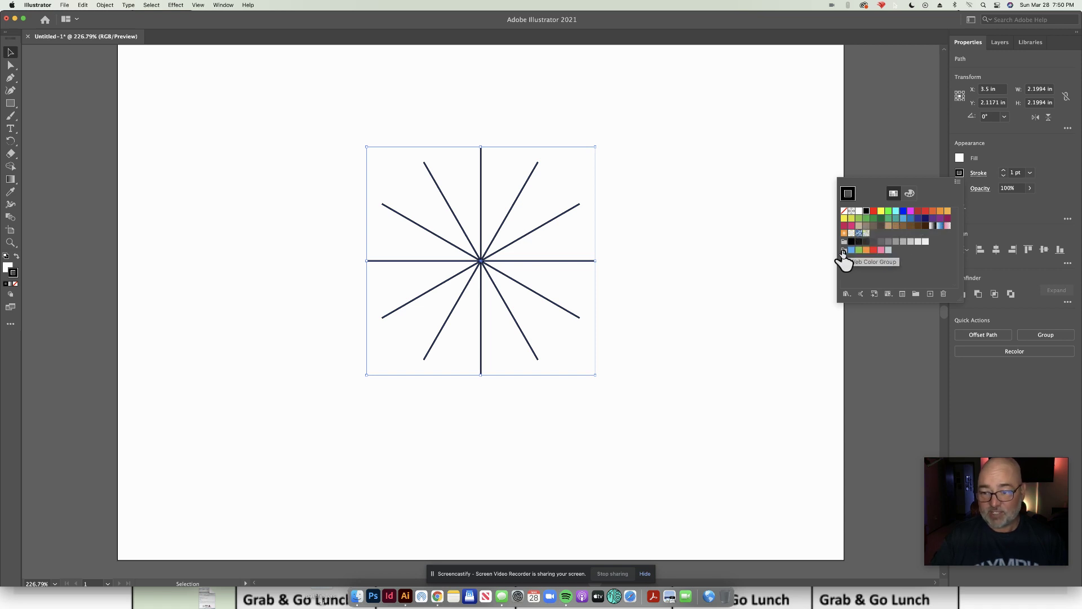
# Load the Nature > Flowers swatch library and colour the strokes light gold.
pyautogui.click(845, 294)
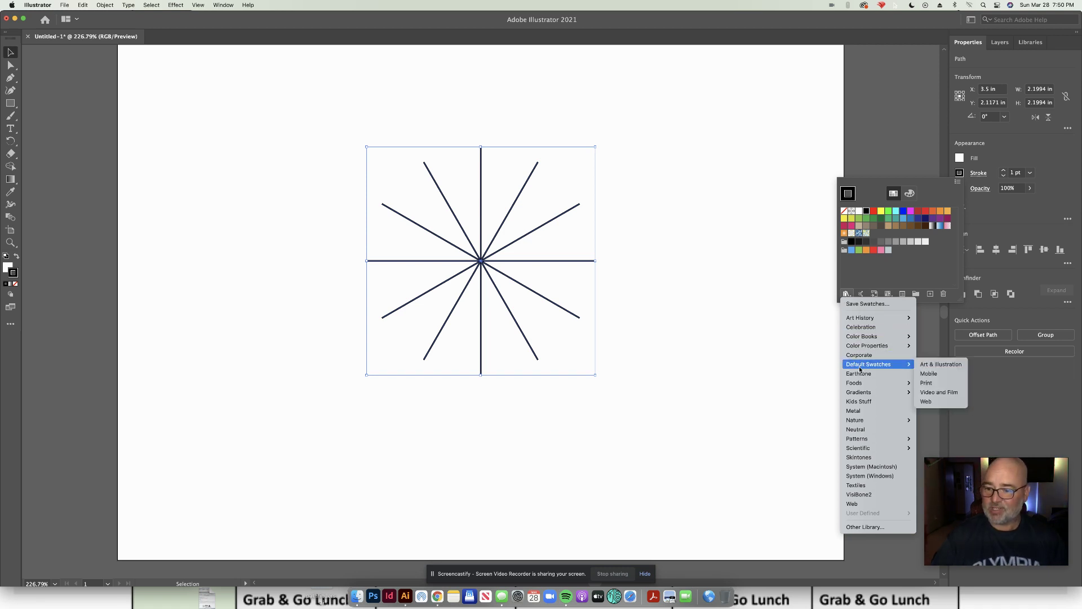
pyautogui.moveTo(855, 420)
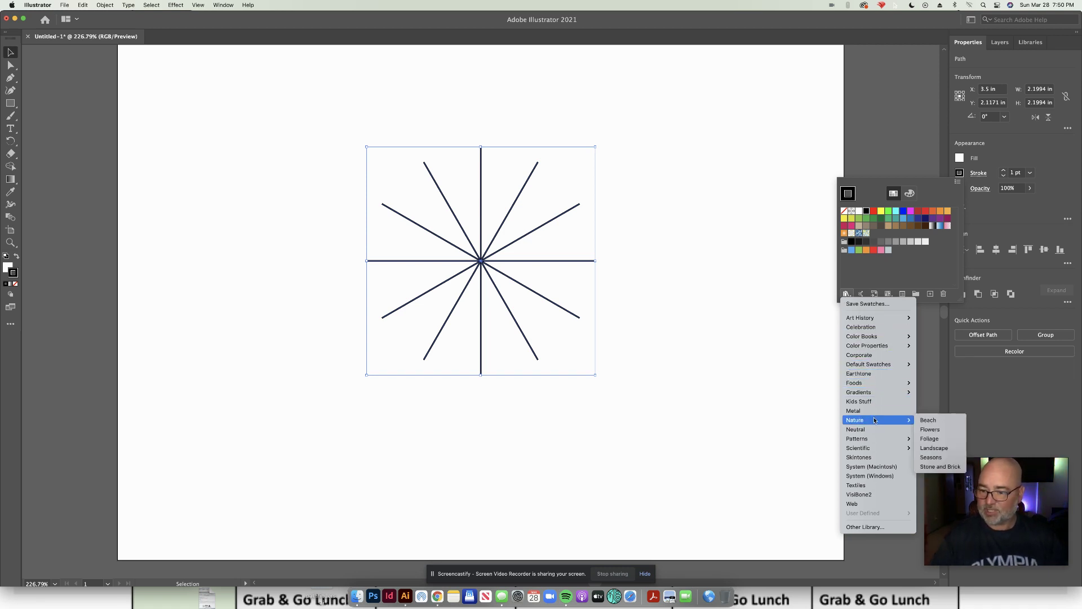
pyautogui.click(942, 430)
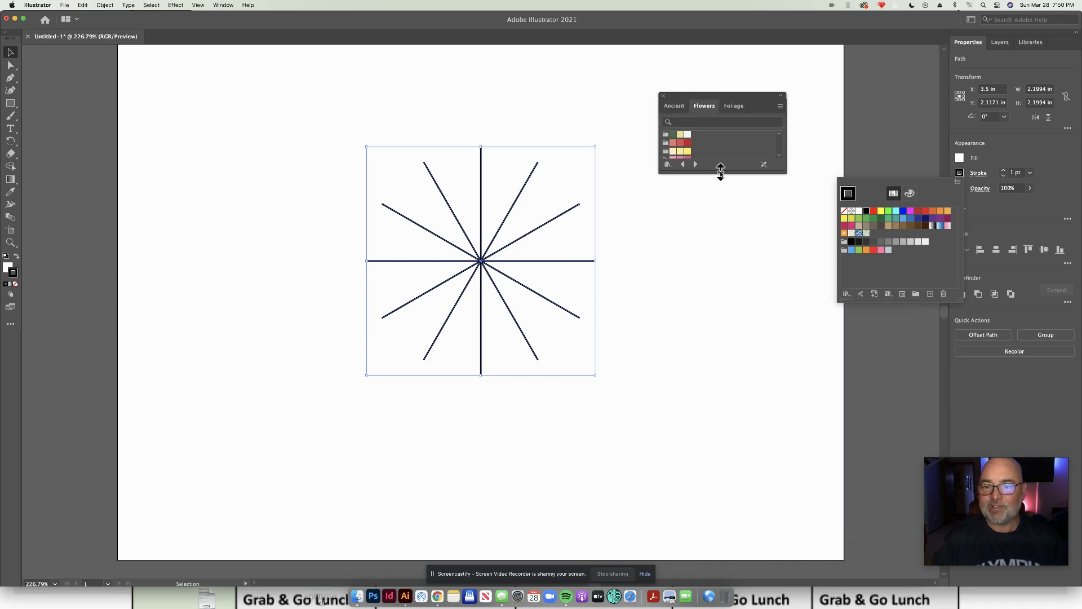
pyautogui.click(726, 207)
pyautogui.moveTo(718, 173); pyautogui.dragTo(731, 258)
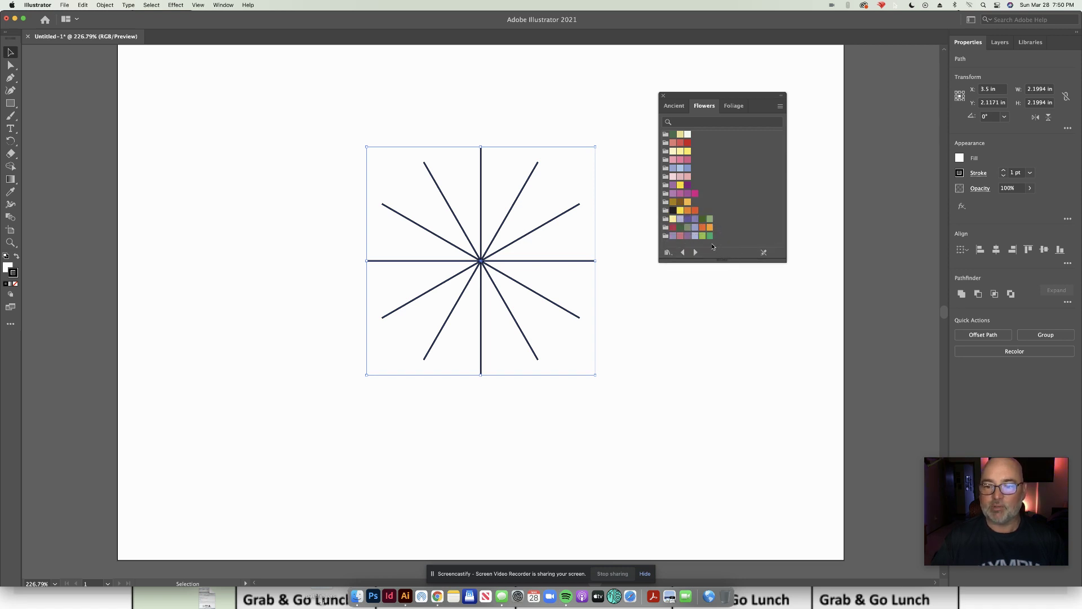
pyautogui.click(674, 222)
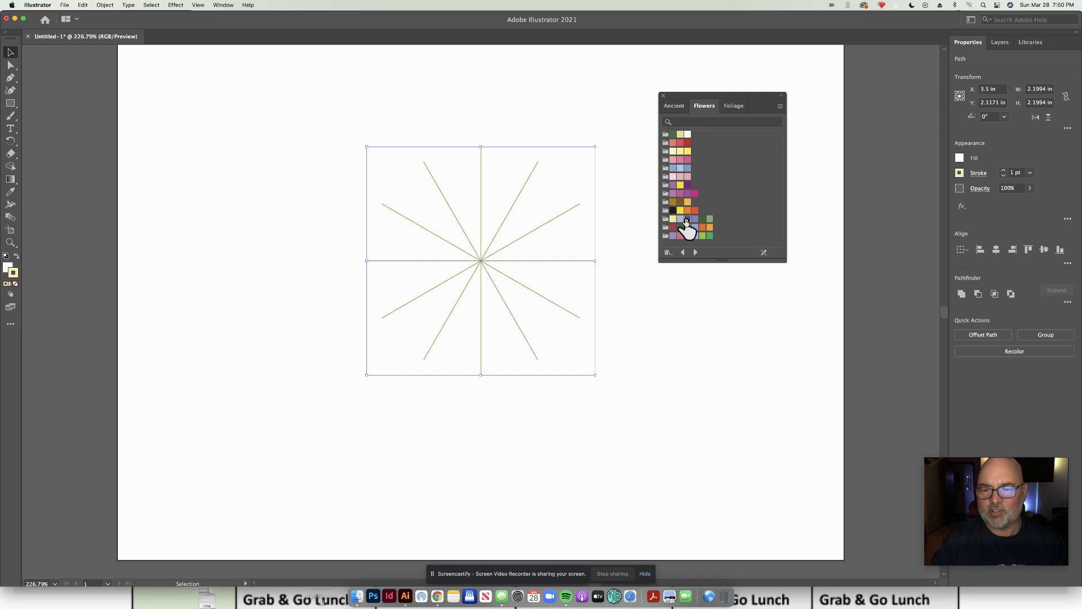
# Make the strokes purple, 40 pt, with round caps and round joins.
pyautogui.click(687, 224)
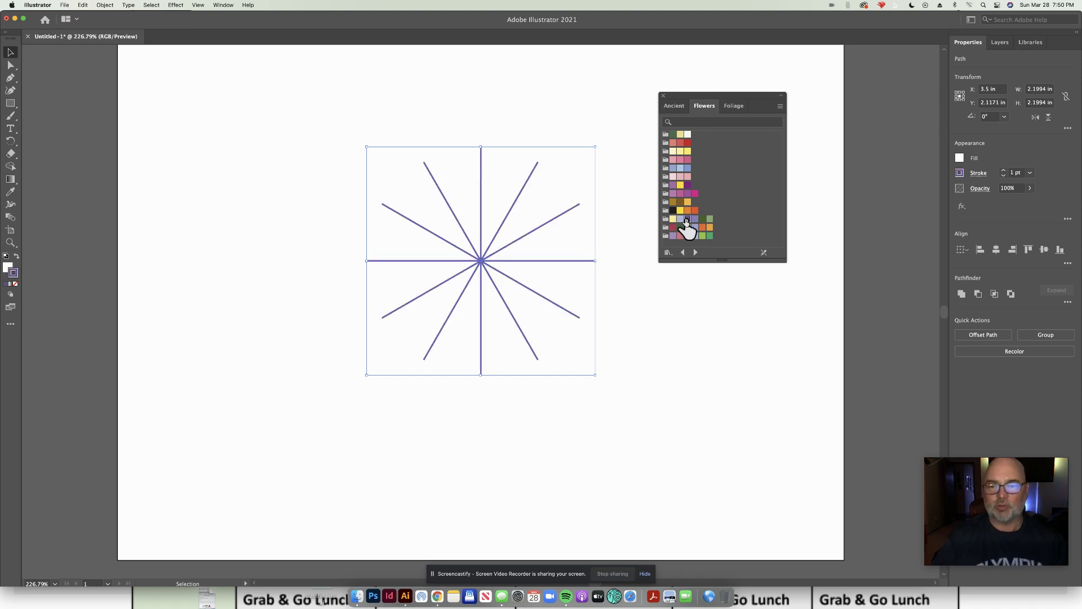
pyautogui.click(978, 173)
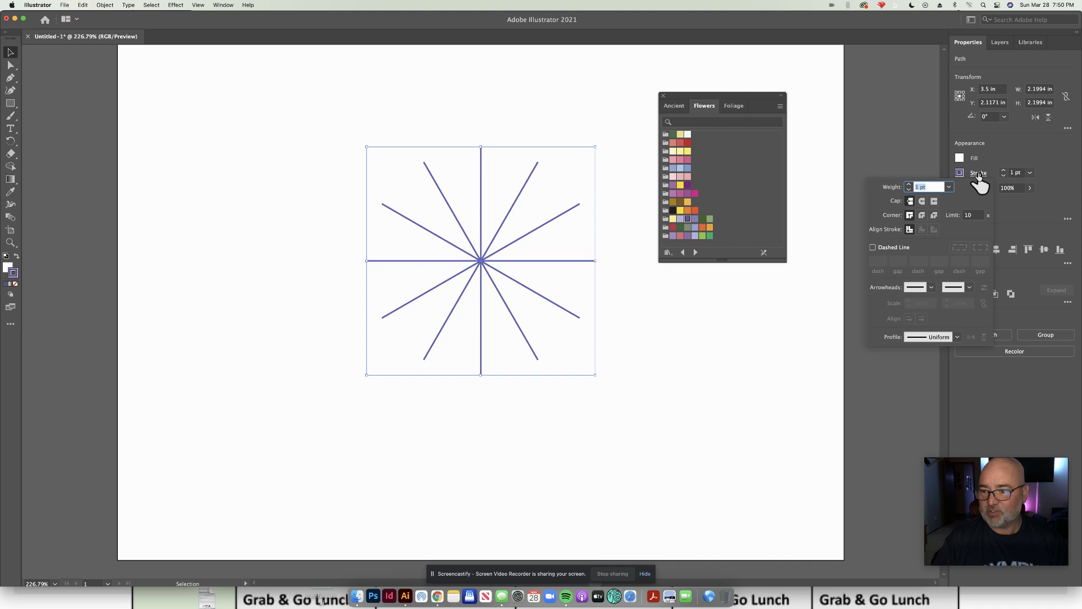
pyautogui.click(922, 202)
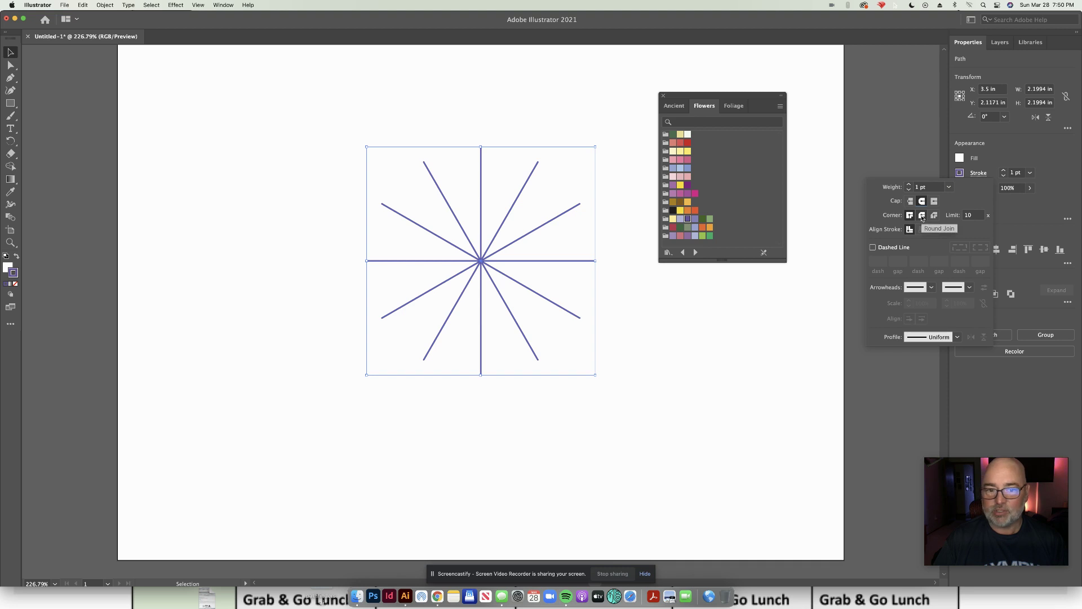
pyautogui.click(923, 214)
pyautogui.click(948, 187)
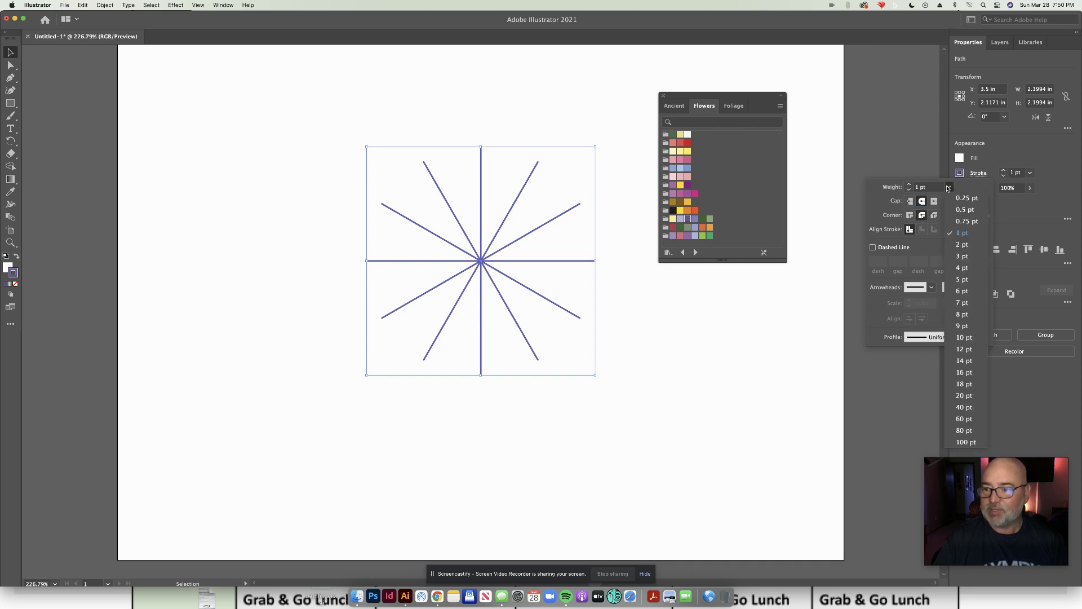
pyautogui.click(965, 406)
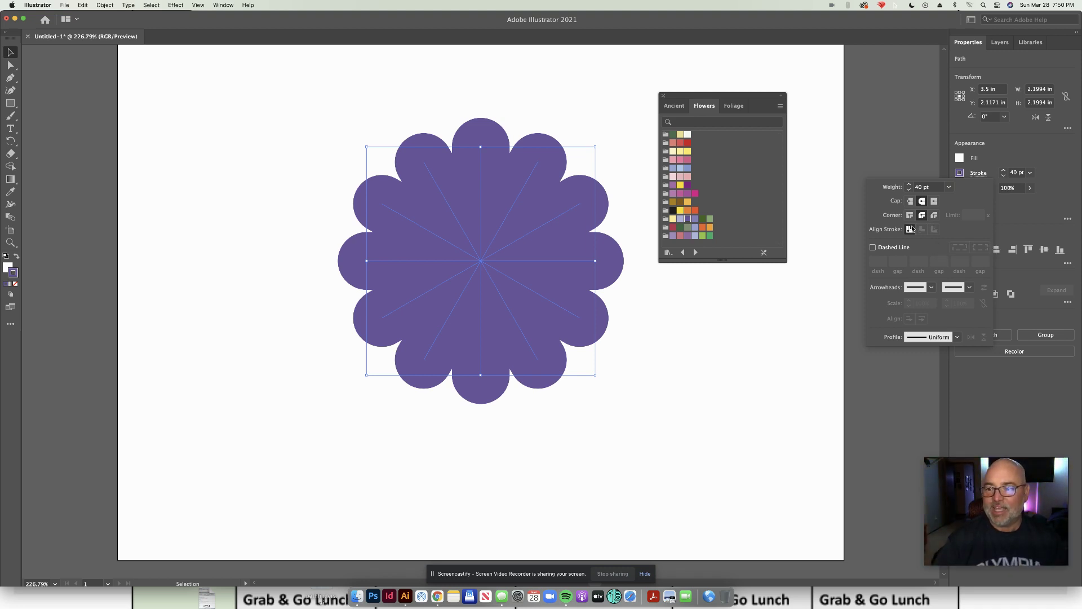
# Apply Width Profile 1 to taper the strokes into pointed petals.
pyautogui.click(956, 337)
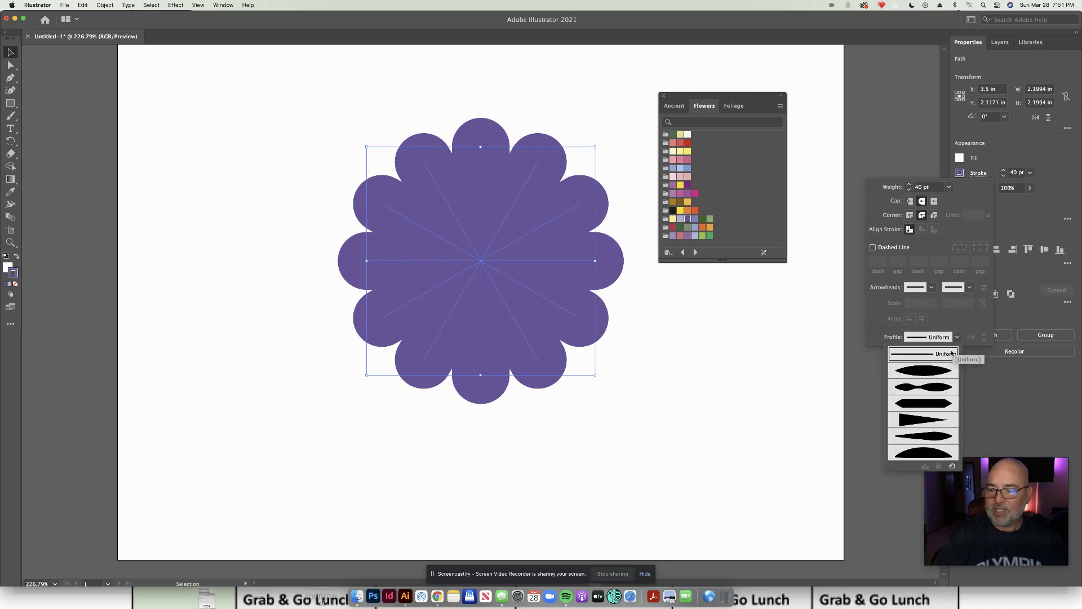
pyautogui.click(920, 370)
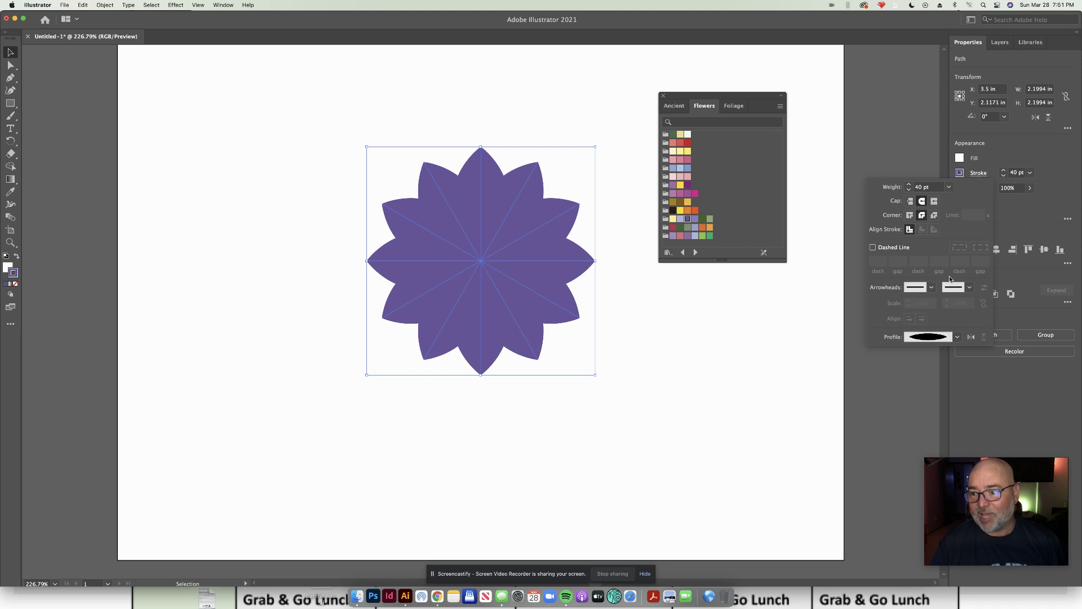
pyautogui.click(997, 153)
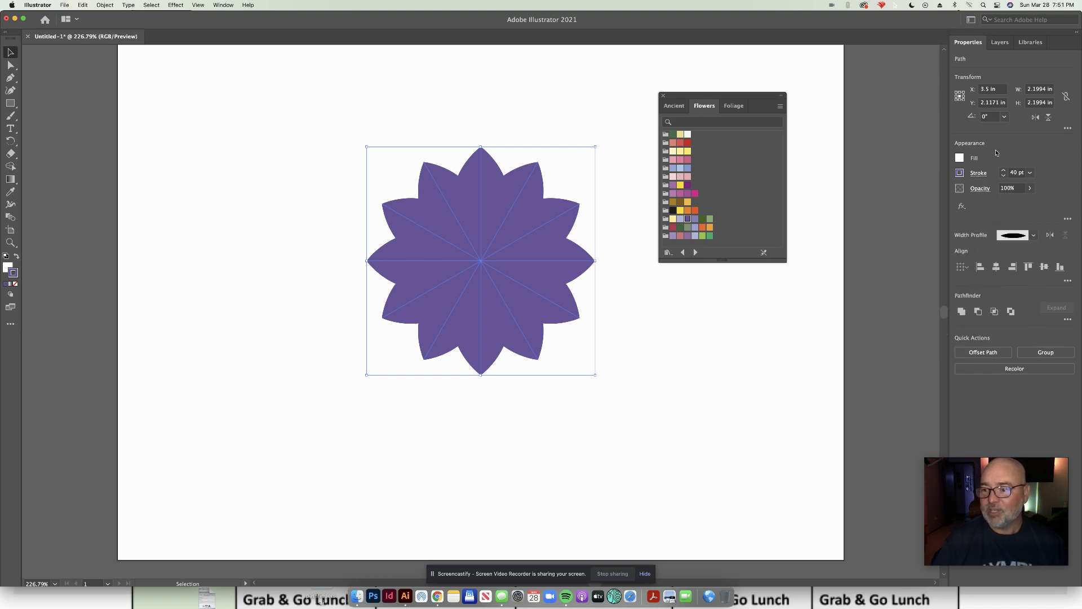
# Set the flower's blending mode to Multiply and deselect it.
pyautogui.click(979, 190)
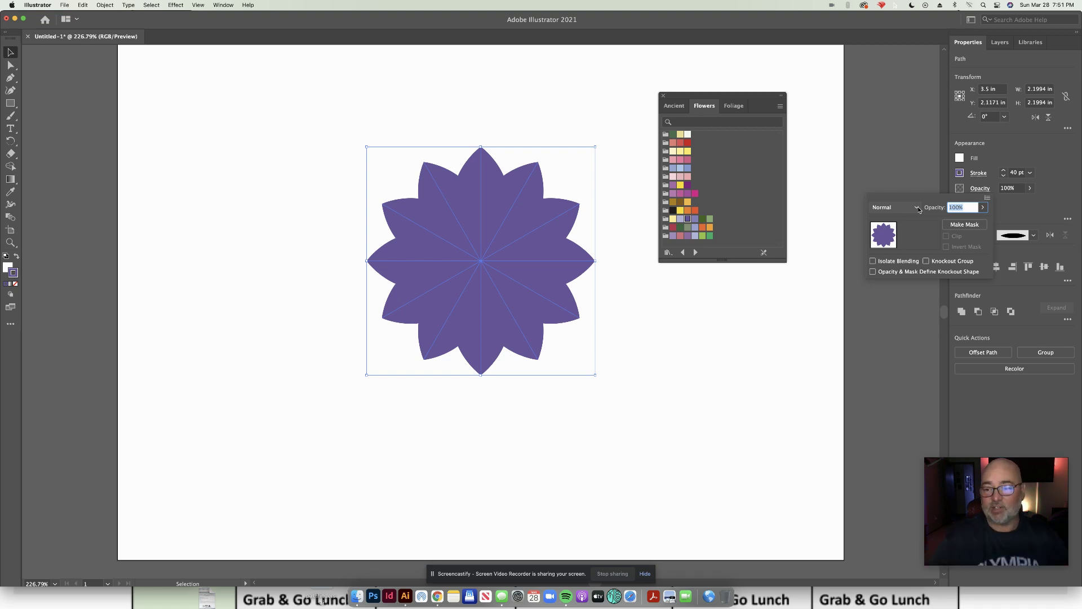
pyautogui.click(919, 208)
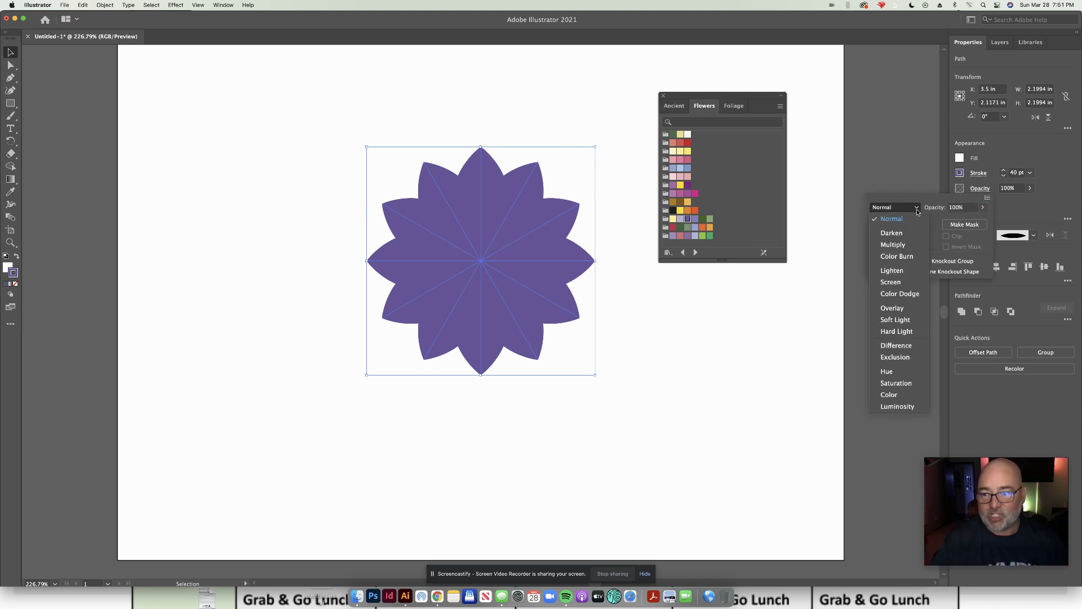
pyautogui.click(893, 244)
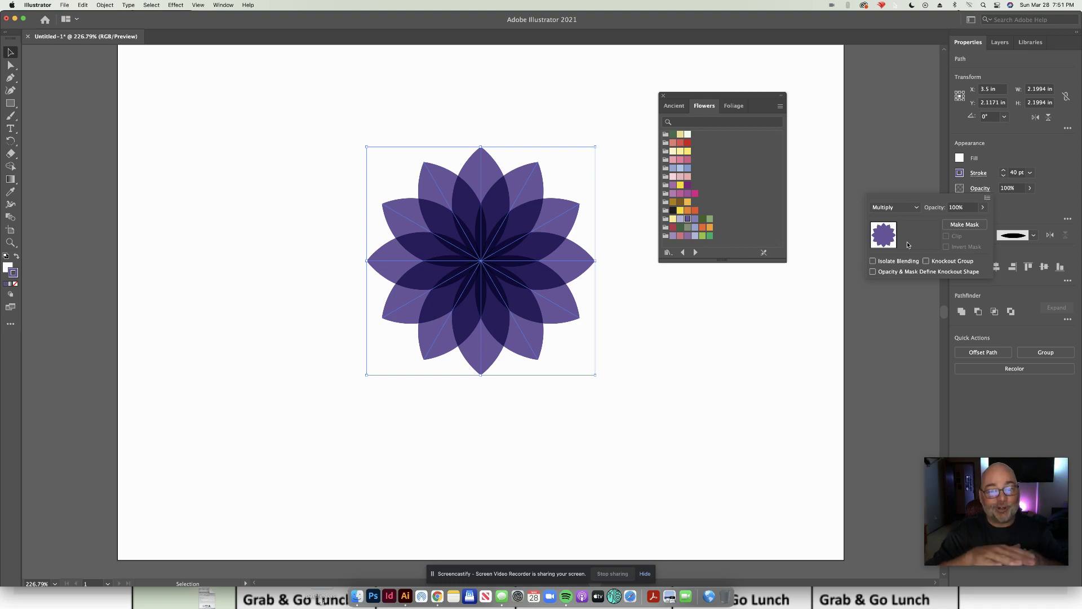
pyautogui.click(767, 331)
pyautogui.click(672, 286)
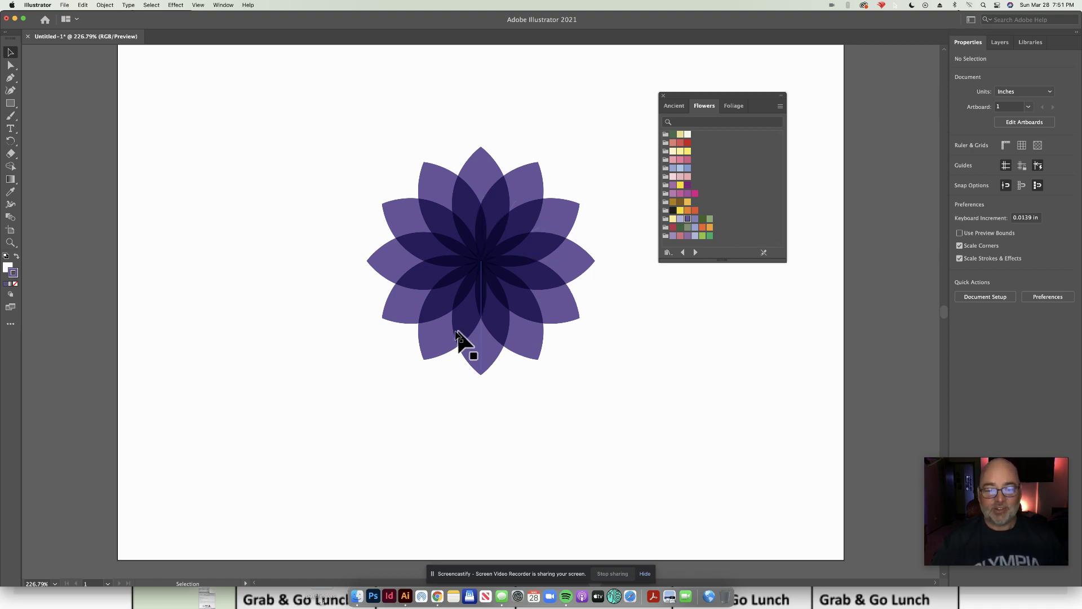
# Recolour five alternating petals with the pale yellow swatch from the Flowers group.
pyautogui.click(526, 193)
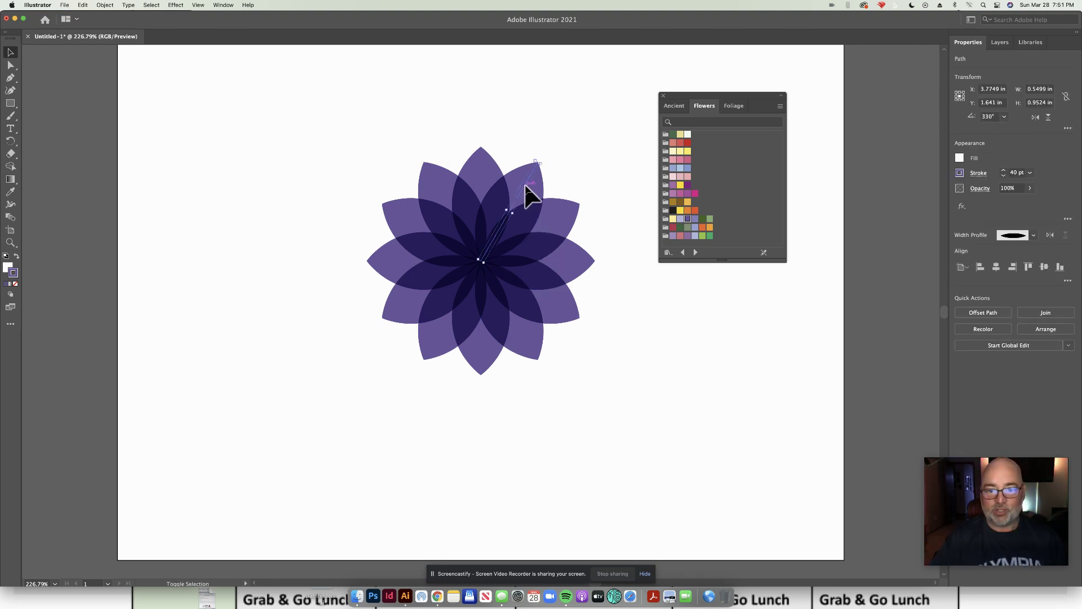
pyautogui.keyDown('shift'); pyautogui.click(558, 270); pyautogui.keyUp('shift')
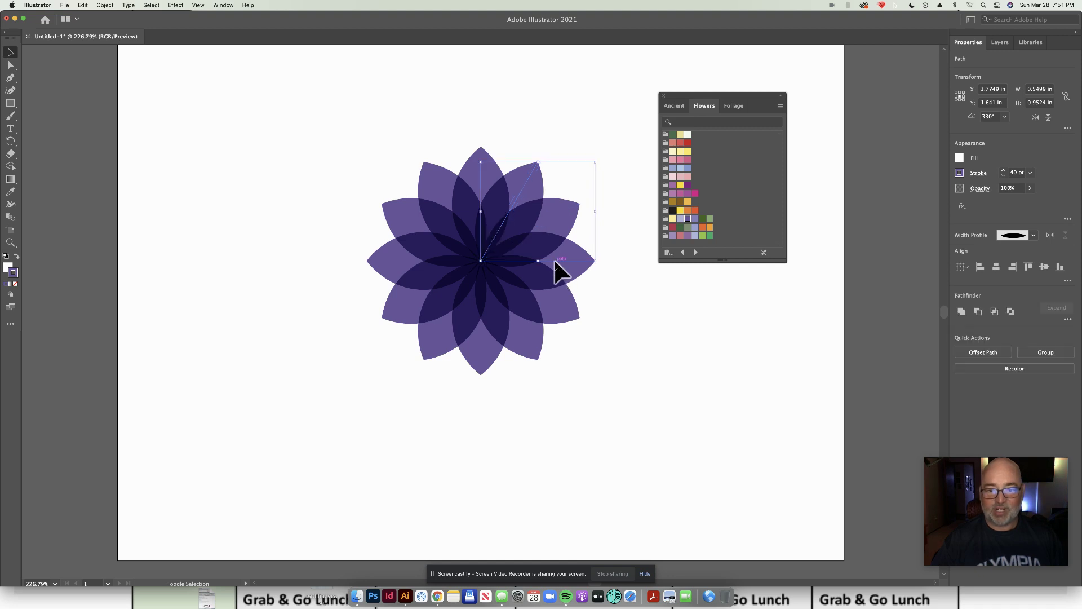
pyautogui.keyDown('shift'); pyautogui.click(522, 334); pyautogui.keyUp('shift')
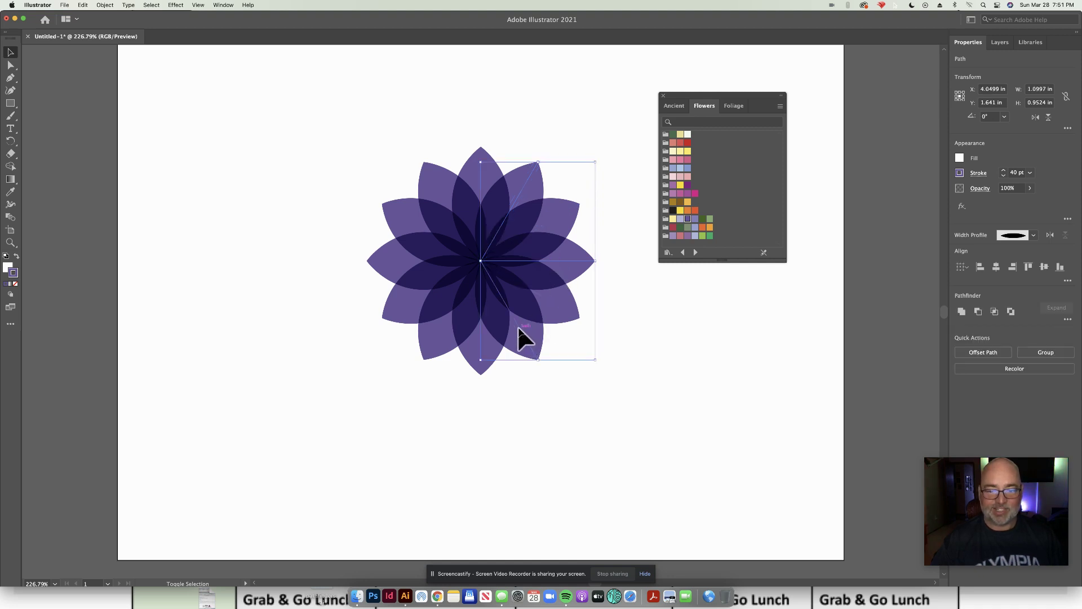
pyautogui.keyDown('shift'); pyautogui.click(449, 332); pyautogui.keyUp('shift')
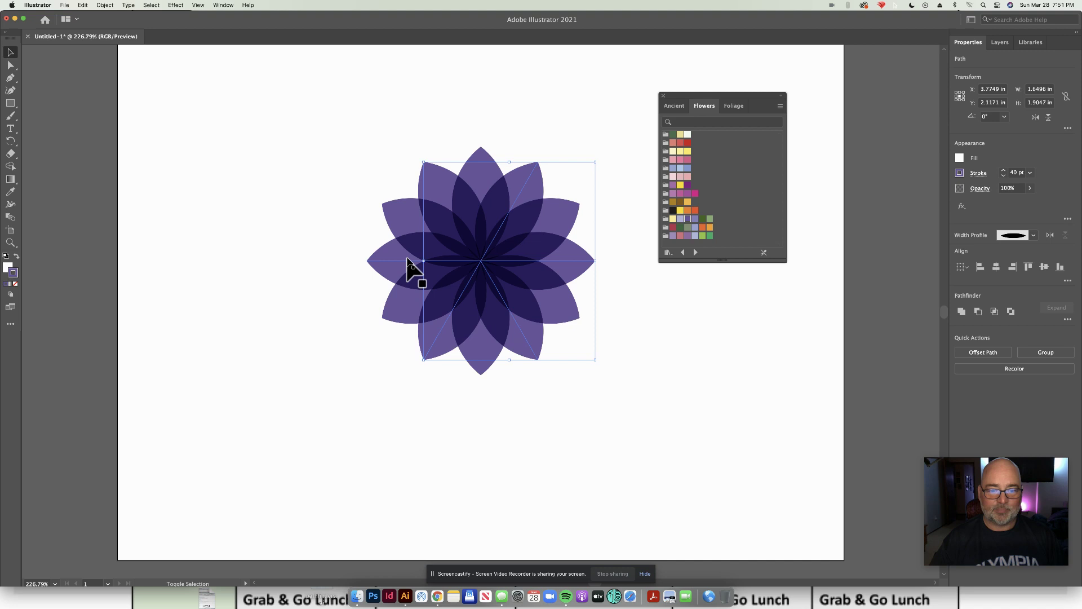
pyautogui.keyDown('shift'); pyautogui.click(409, 265); pyautogui.keyUp('shift')
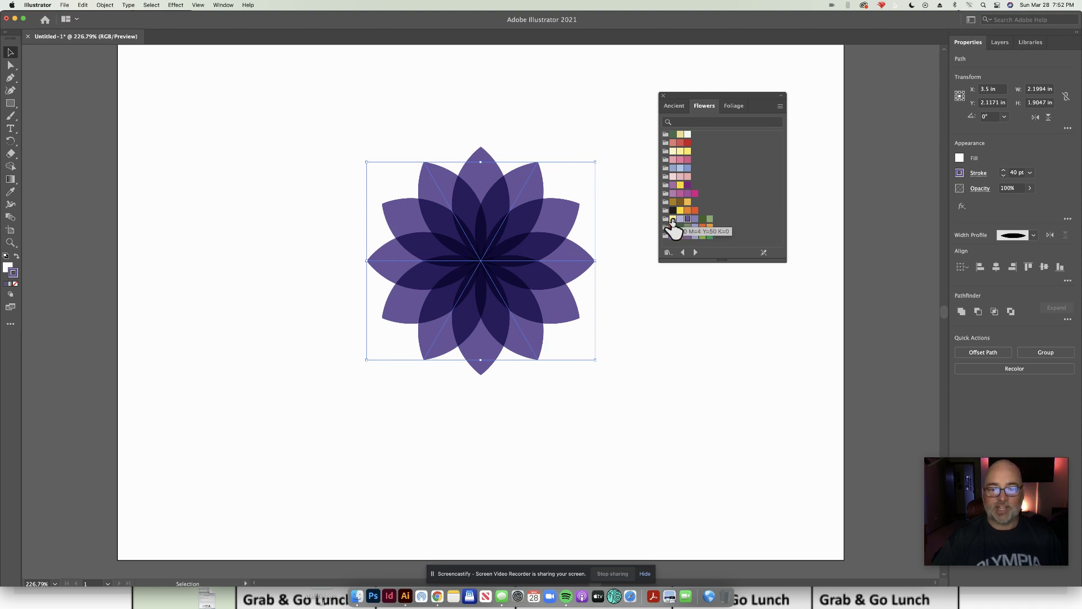
pyautogui.click(674, 221)
pyautogui.click(698, 307)
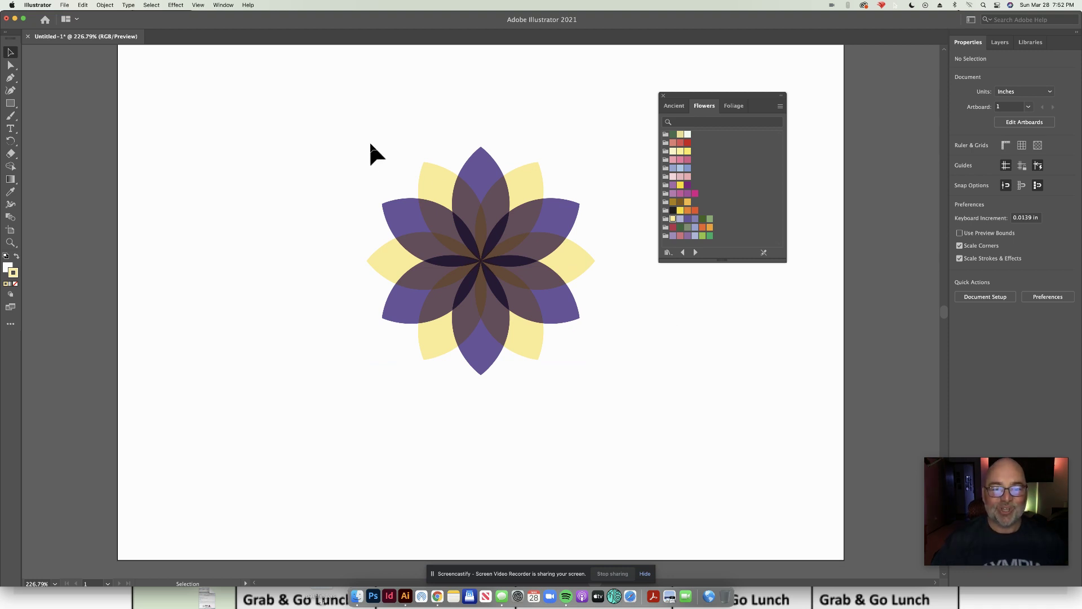
# Marquee-select every petal so the whole two-colour flower is selected.
pyautogui.moveTo(370, 142); pyautogui.dragTo(535, 315)
pyautogui.moveTo(577, 398); pyautogui.dragTo(591, 396)
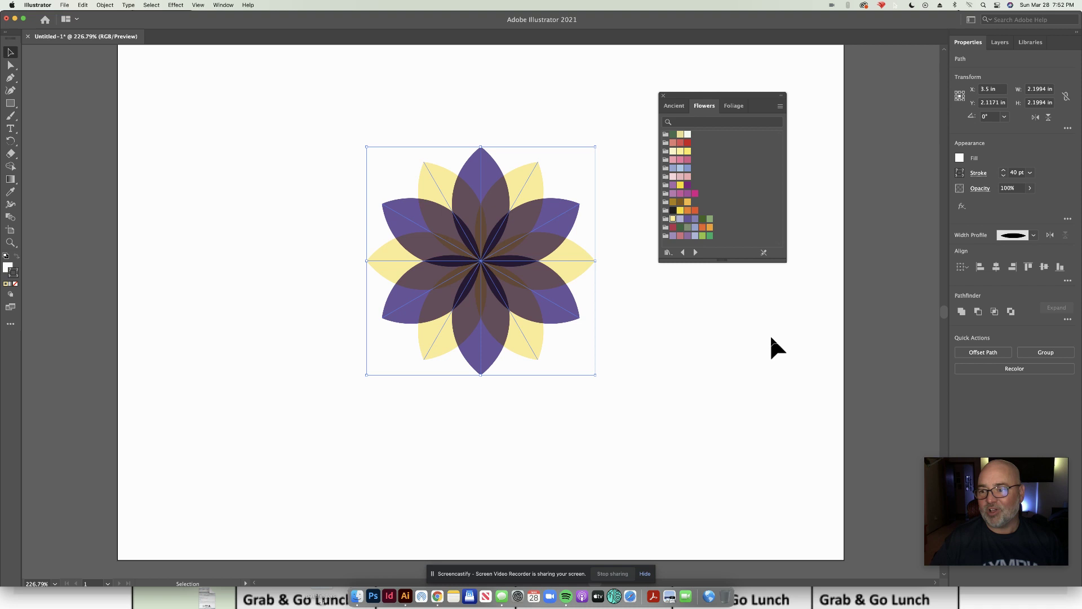
# Try Darken, Color Burn and Lighten, then settle on Screen blending for the flower.
pyautogui.click(981, 188)
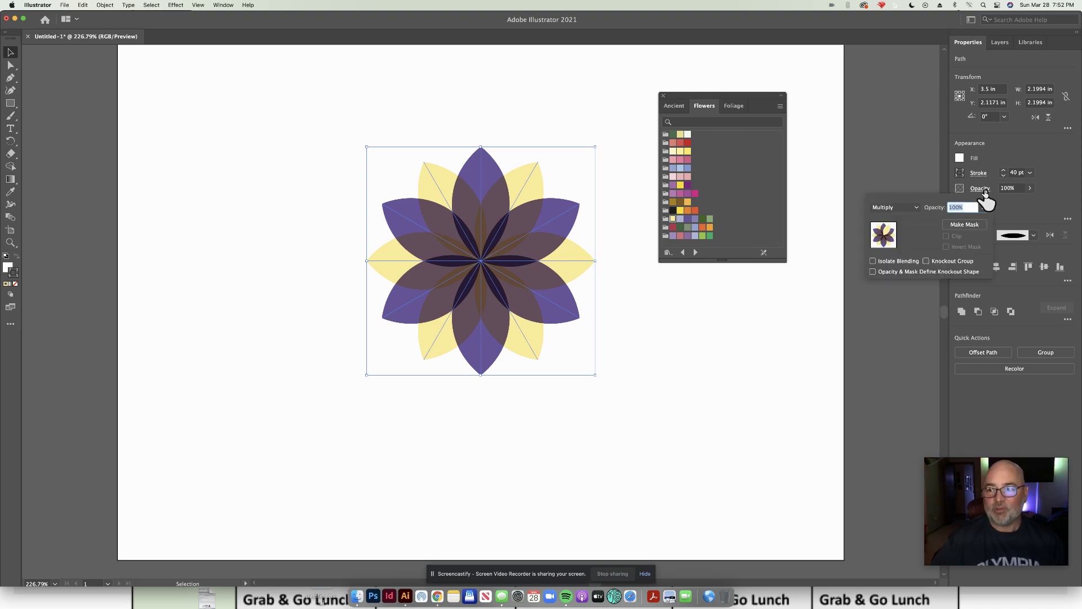
pyautogui.click(917, 208)
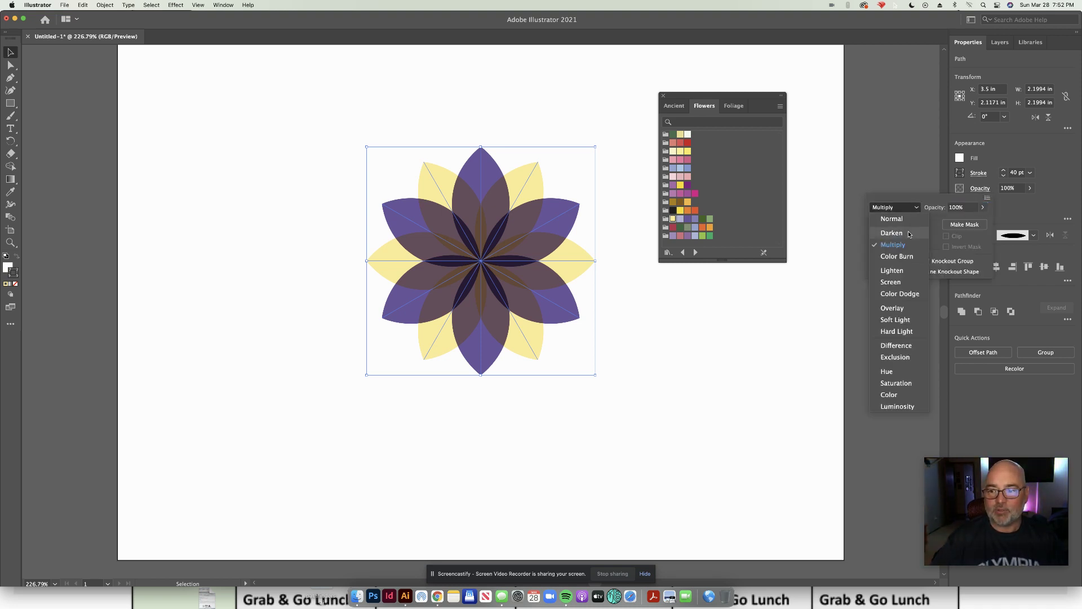
pyautogui.click(892, 232)
pyautogui.click(917, 207)
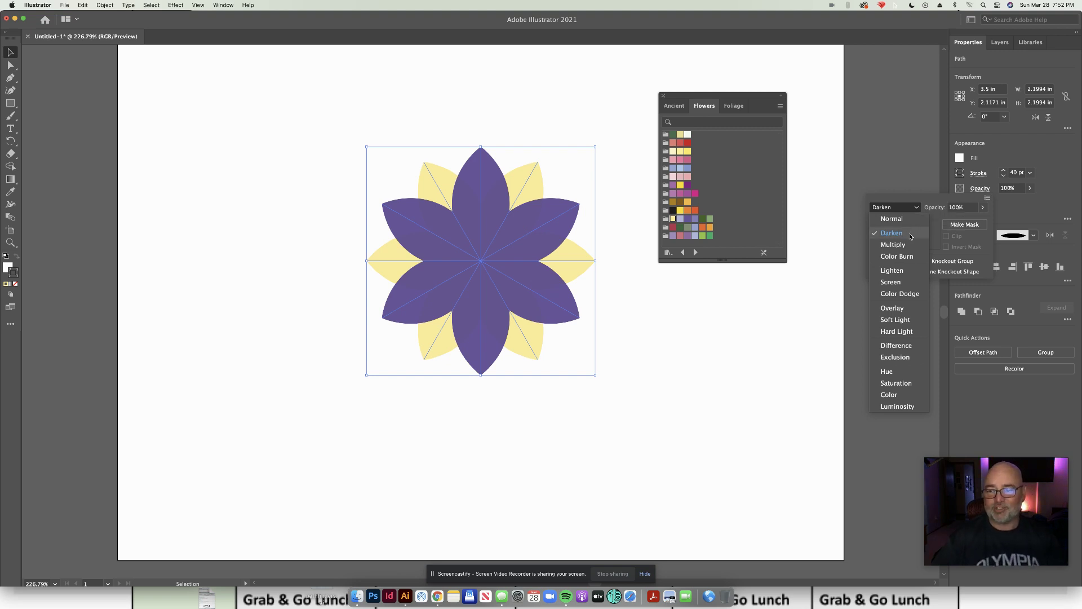
pyautogui.click(898, 256)
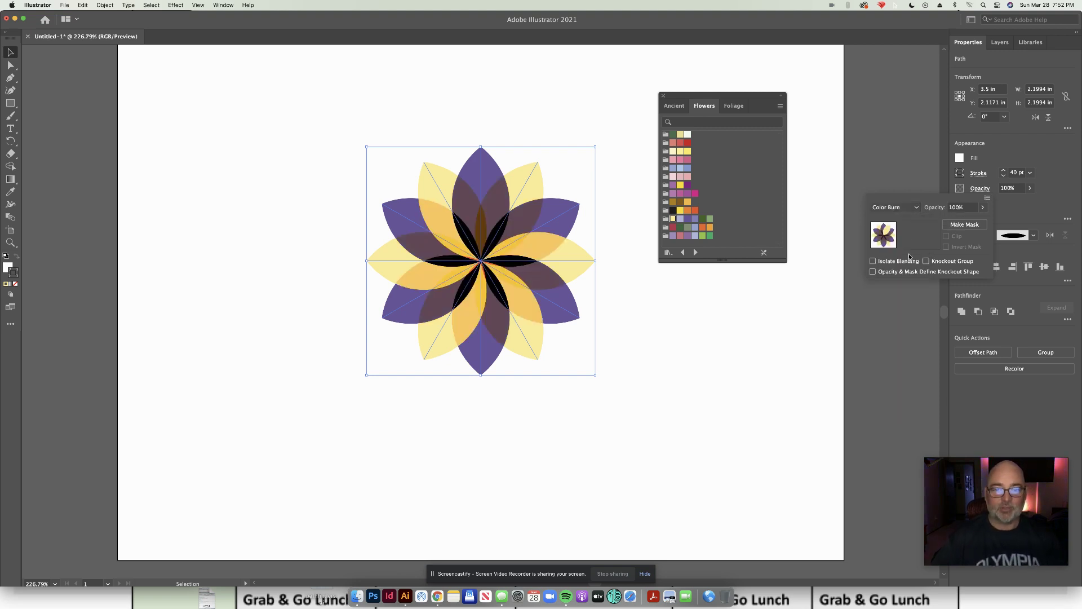
pyautogui.click(917, 207)
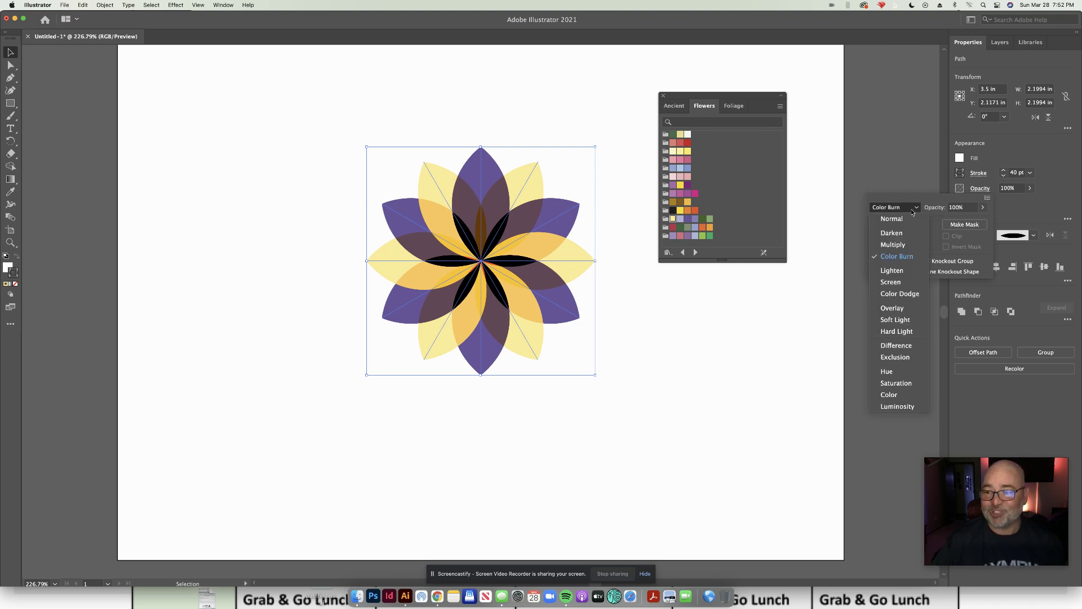
pyautogui.click(887, 267)
pyautogui.click(913, 208)
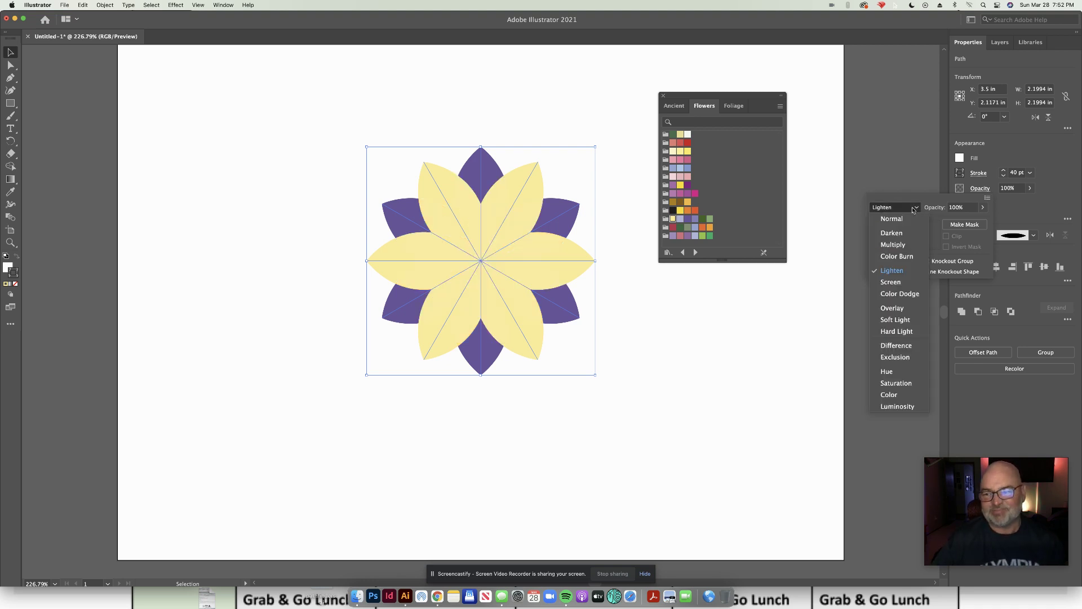
pyautogui.click(888, 279)
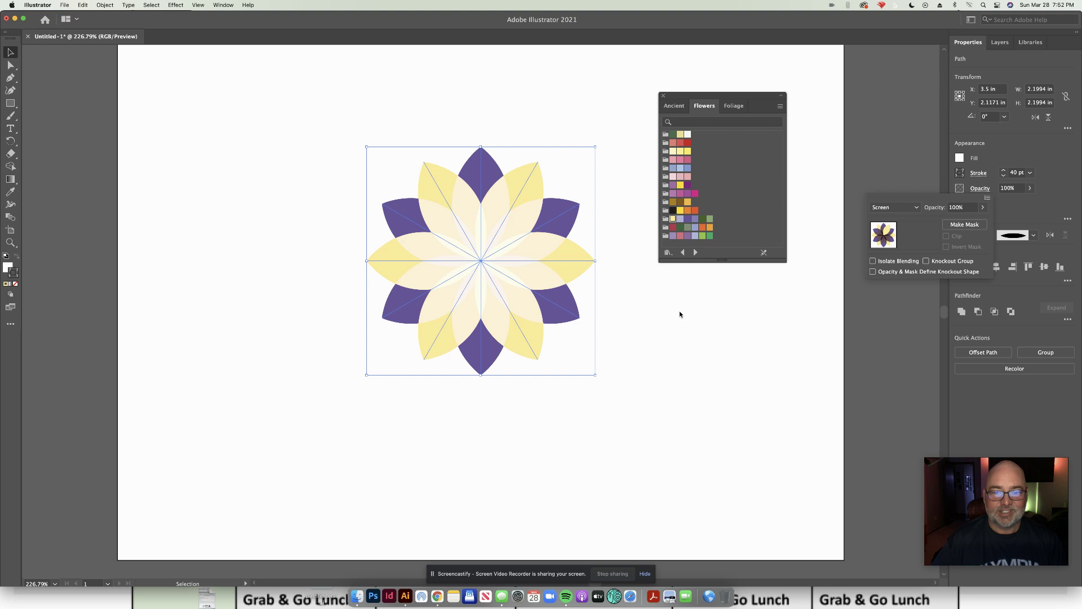
pyautogui.click(725, 316)
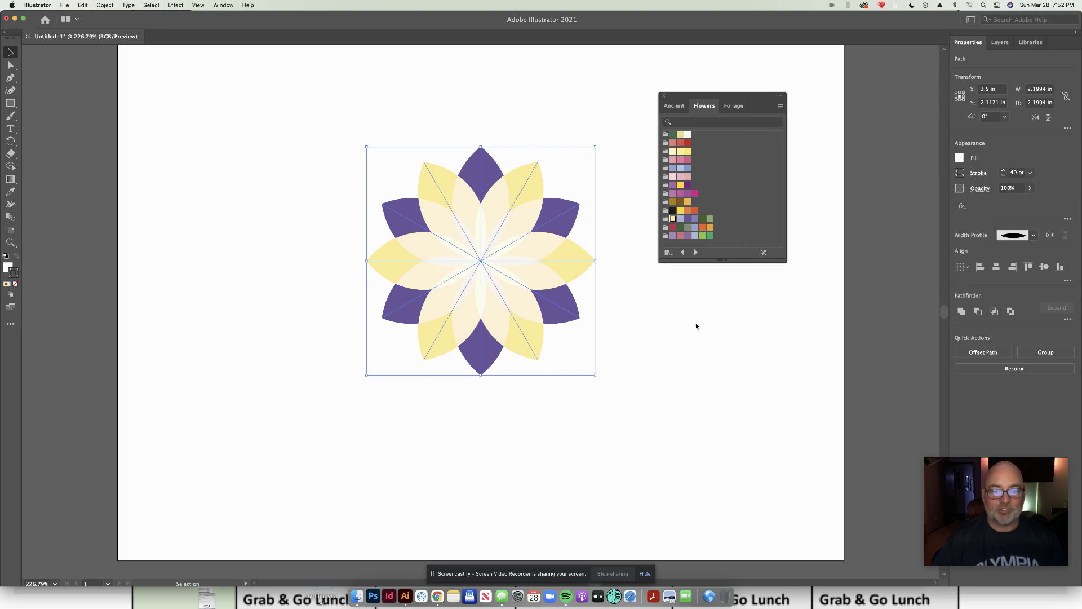
# Reselect the whole flower and shift it up and to the left.
pyautogui.click(652, 335)
pyautogui.moveTo(368, 142); pyautogui.dragTo(605, 368)
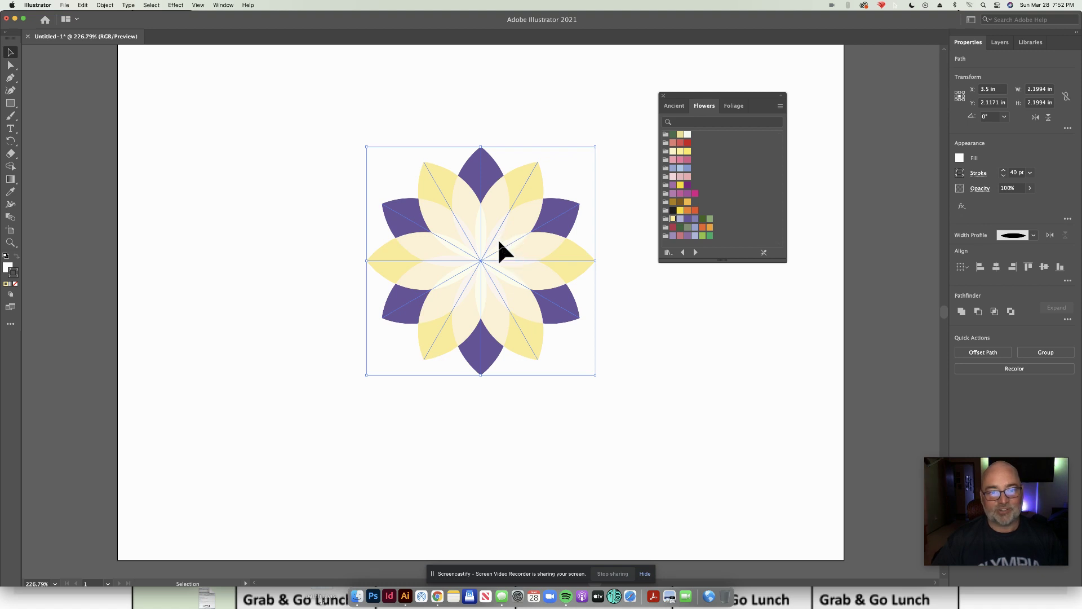
pyautogui.moveTo(498, 240); pyautogui.dragTo(431, 225)
pyautogui.click(550, 293)
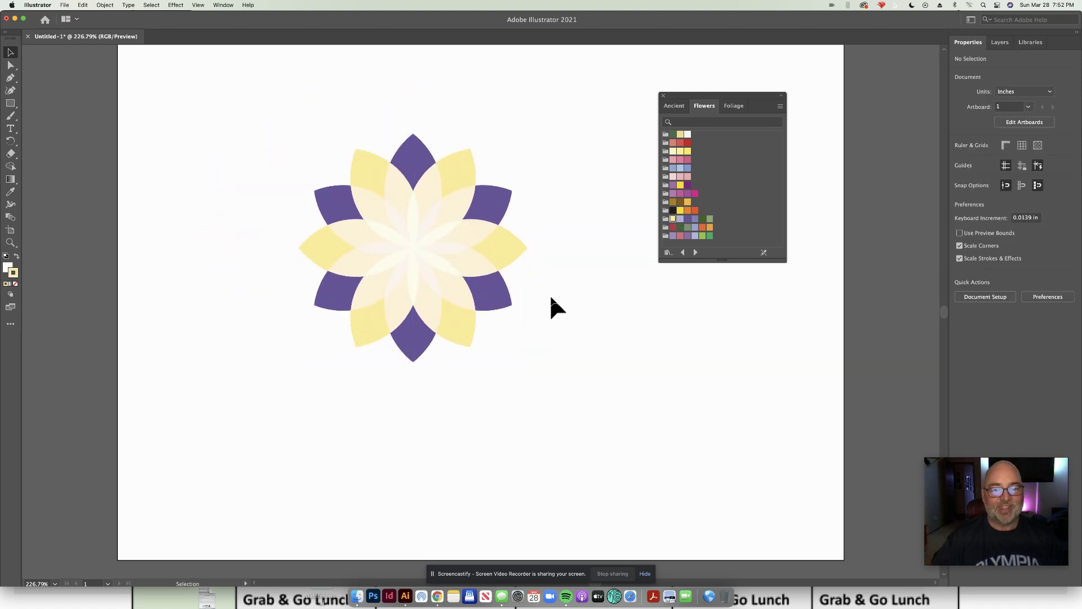
# Set the selected flower's blending mode back to Multiply.
pyautogui.moveTo(548, 356); pyautogui.dragTo(547, 356)
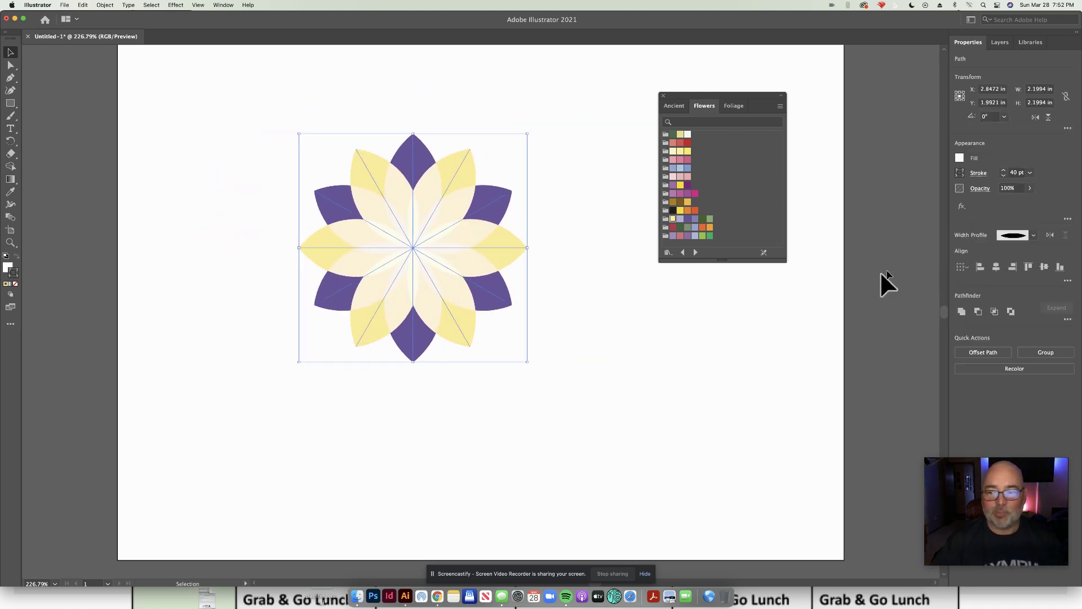
pyautogui.click(980, 188)
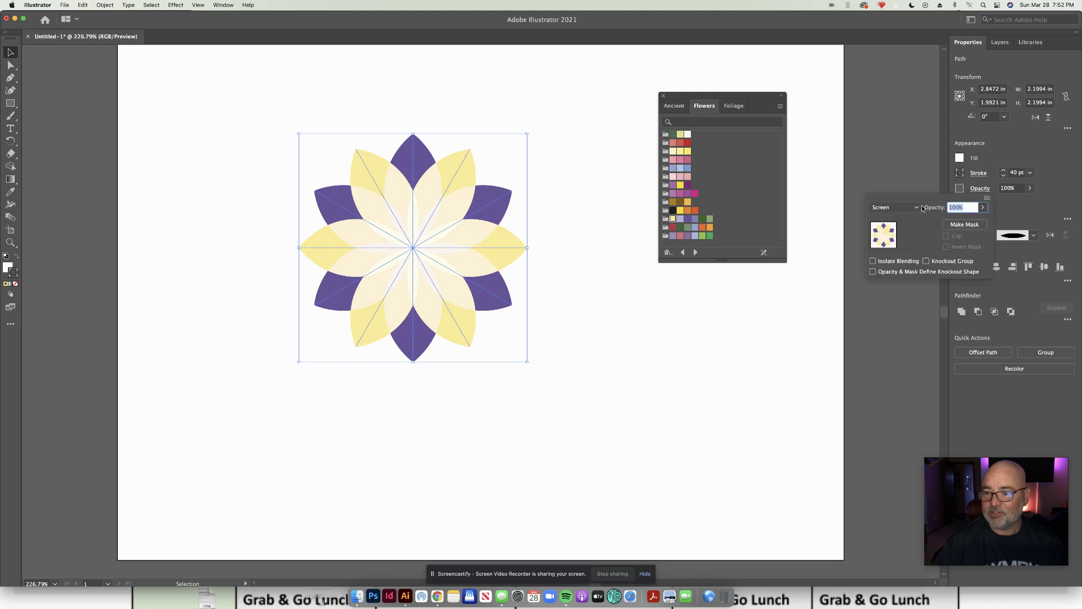
pyautogui.click(893, 208)
pyautogui.click(888, 248)
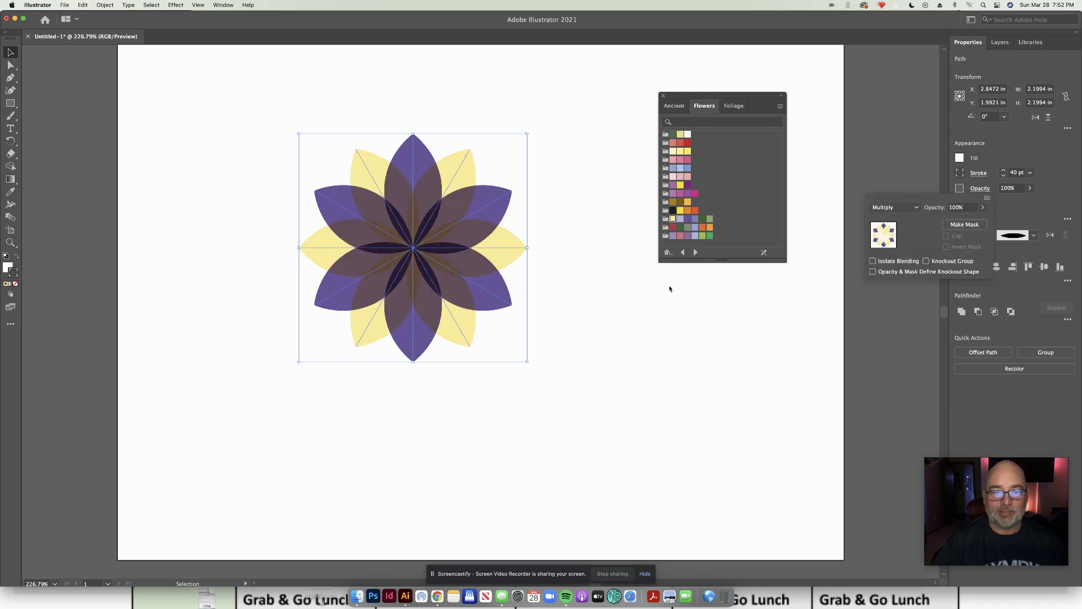
pyautogui.click(624, 293)
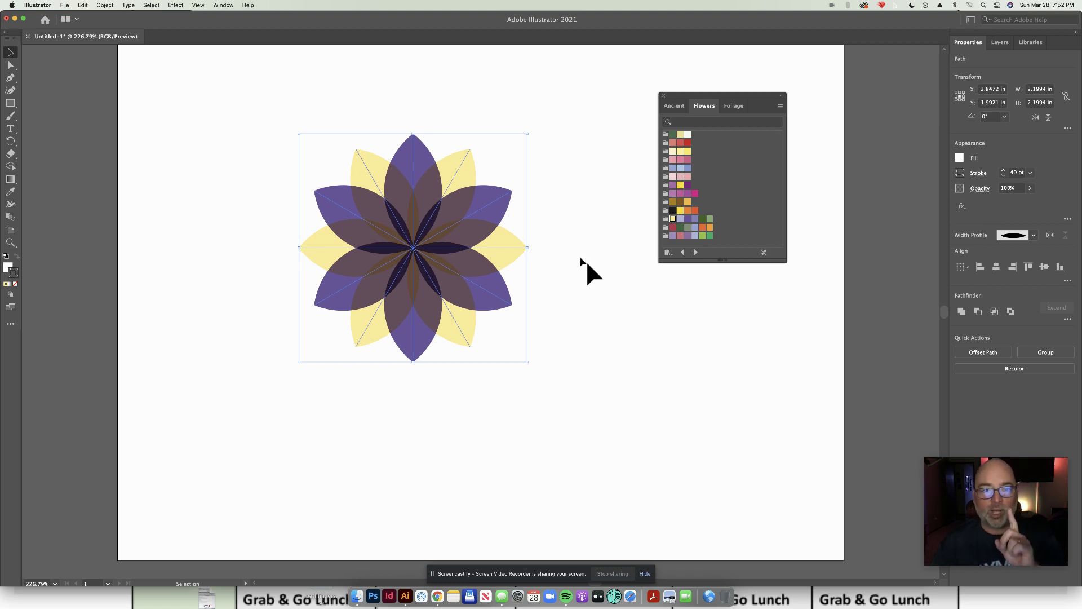
# Marquee-select the flower and move it further toward the upper left.
pyautogui.moveTo(281, 108); pyautogui.dragTo(526, 341)
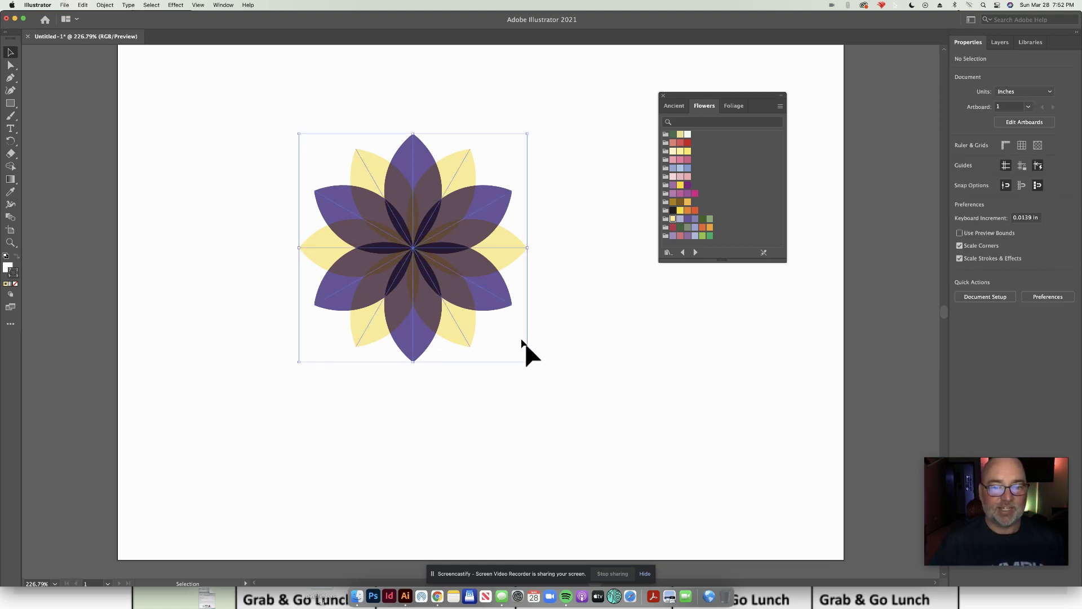
pyautogui.moveTo(477, 292); pyautogui.dragTo(410, 316)
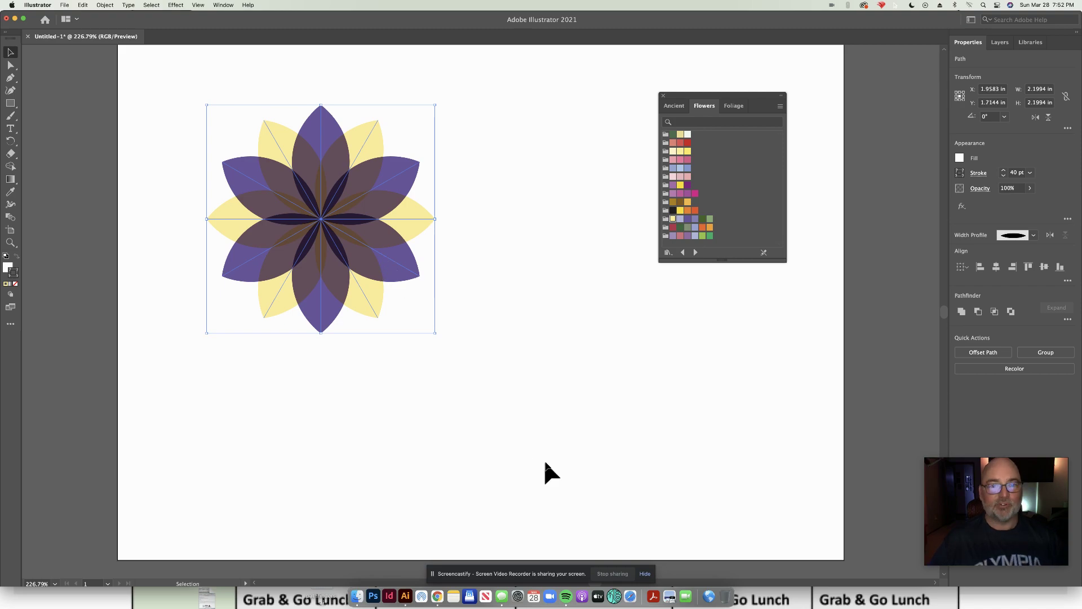